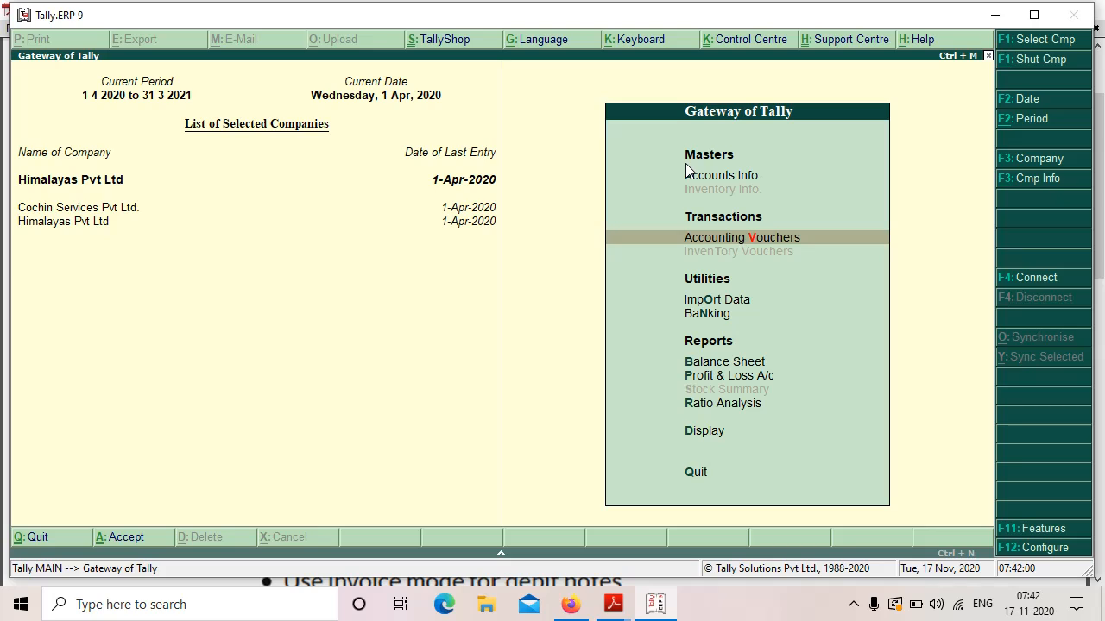
Select the company Himalayas Pvt Ltd from the list of companies.
left_click(1028, 44)
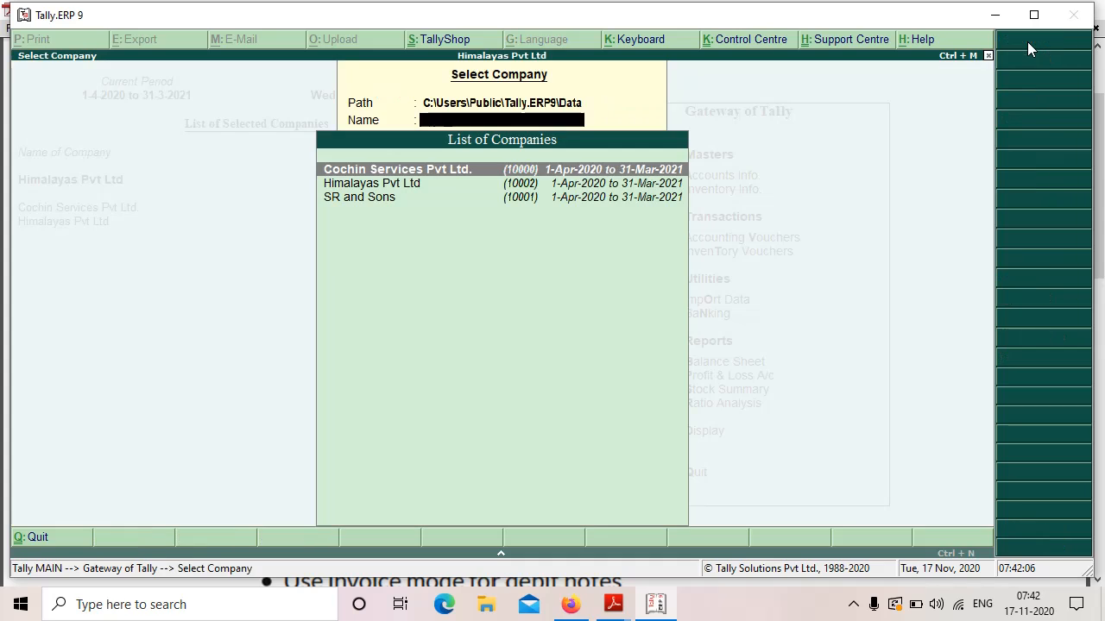
left_click(388, 188)
left_click(387, 188)
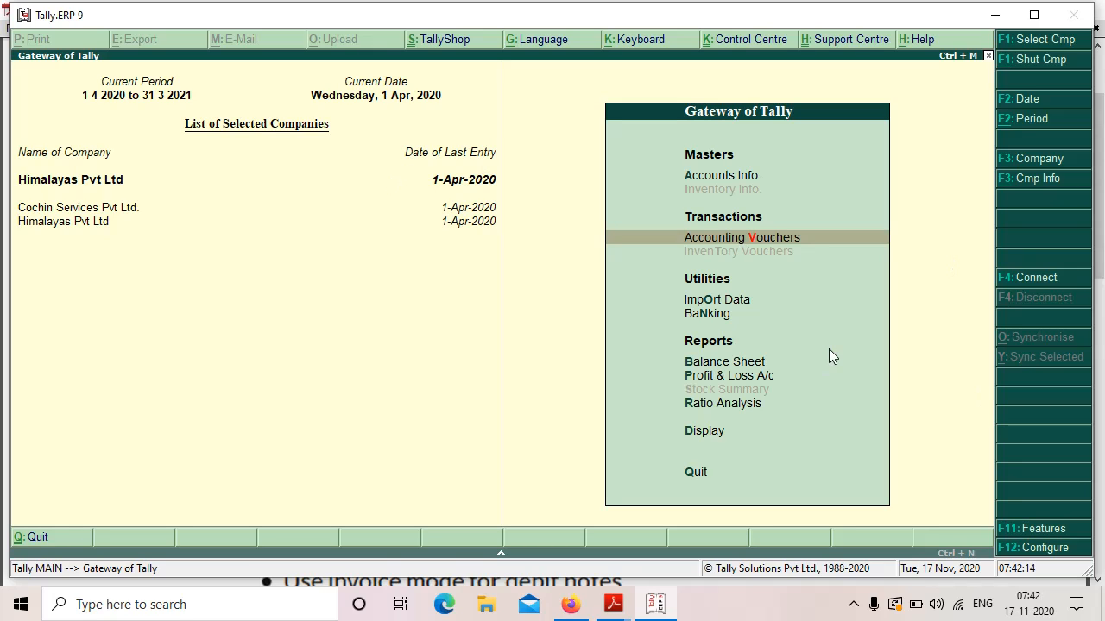
Review the debit and credit note settings in the company's accounting features from voucher entry, and bring up a Credit Note voucher.
left_click(773, 237)
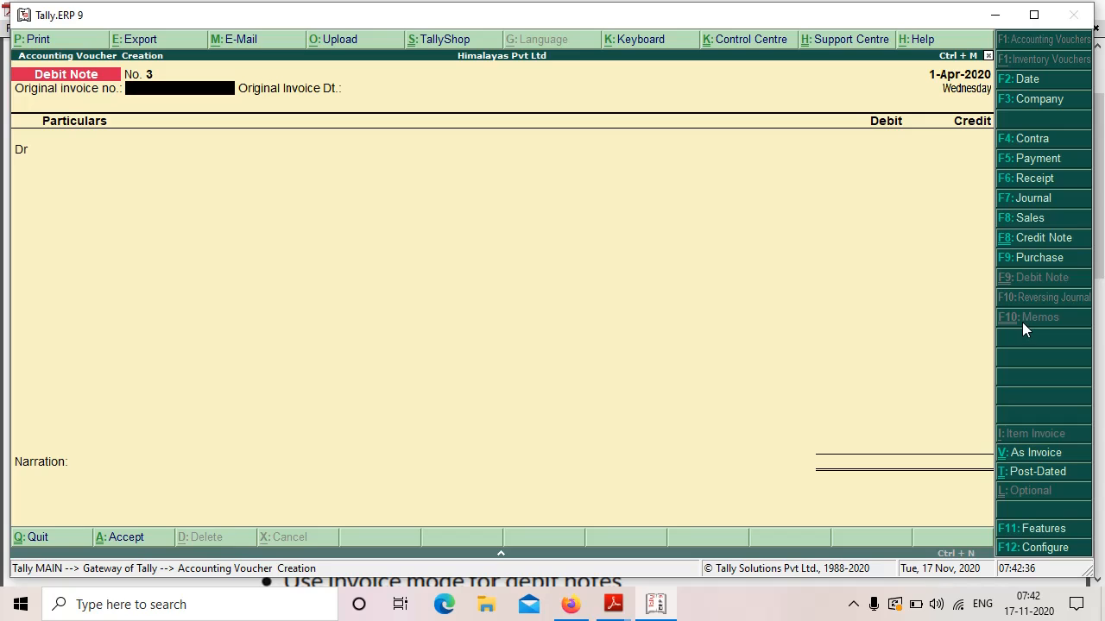
left_click(1033, 528)
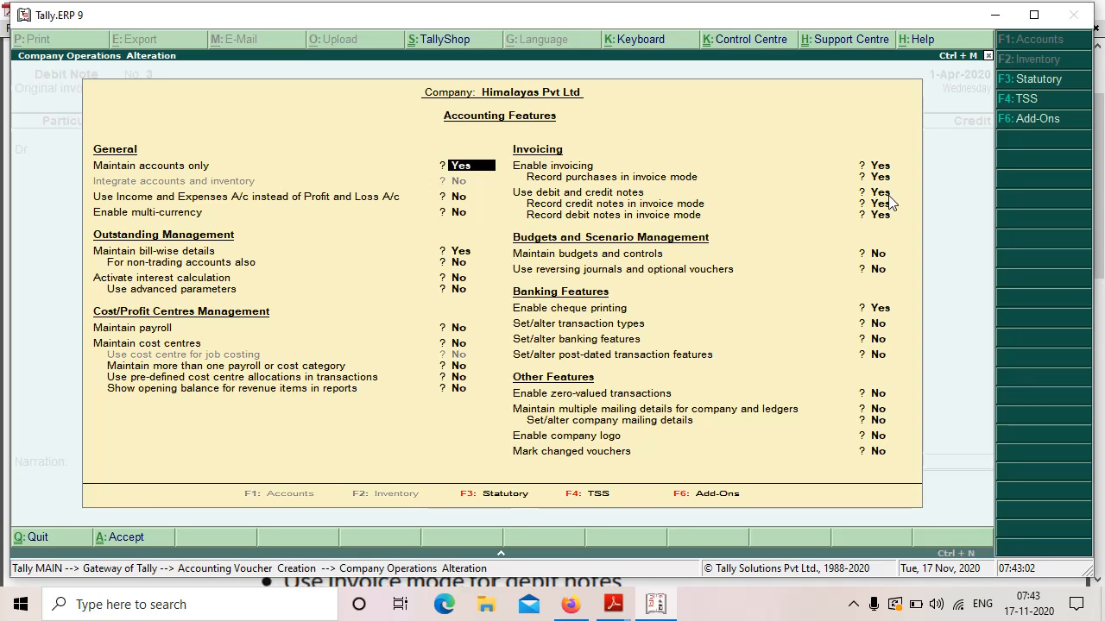
key("ctrl+a")
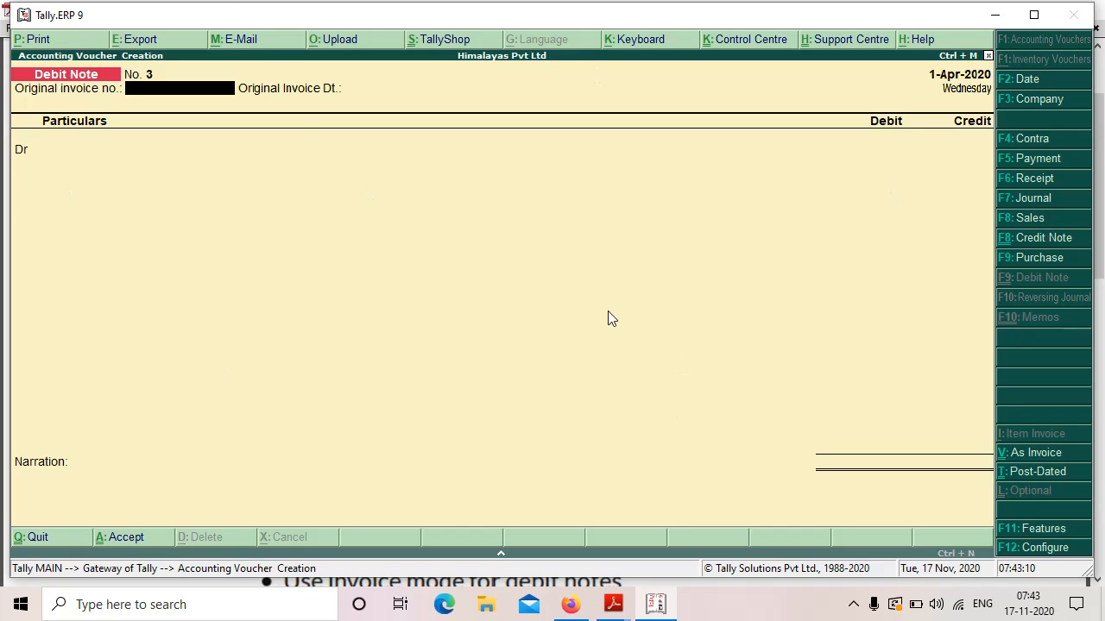
left_click(1028, 238)
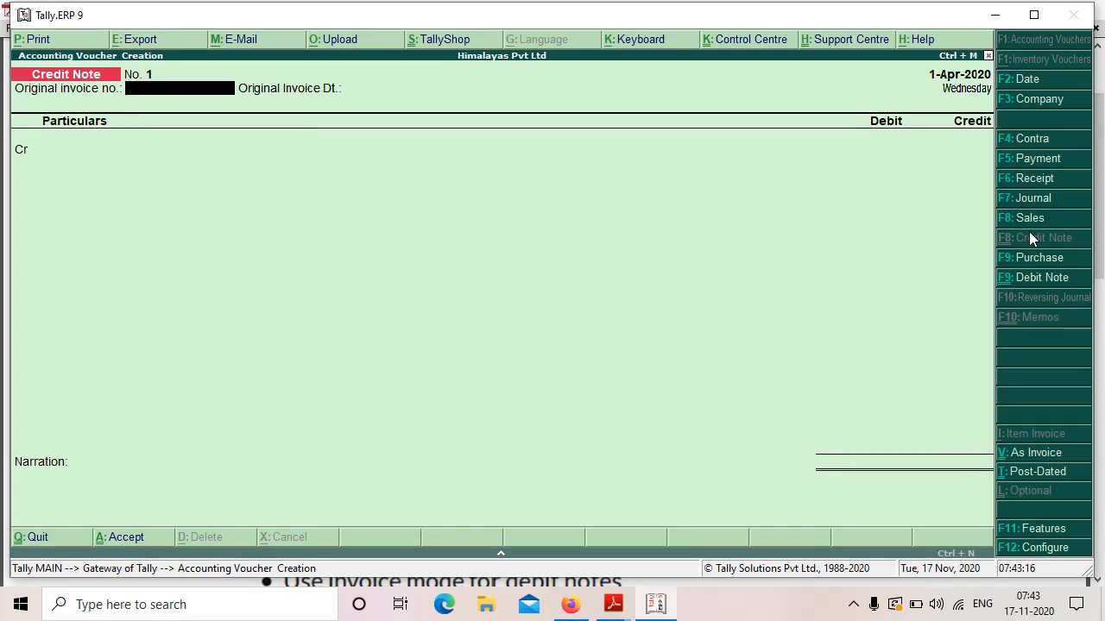
Switch to accounting and taxation.pdf and read the Credit Note transactions in Qn.7 along with the answer's ledger accounts and voucher steps.
left_click(613, 605)
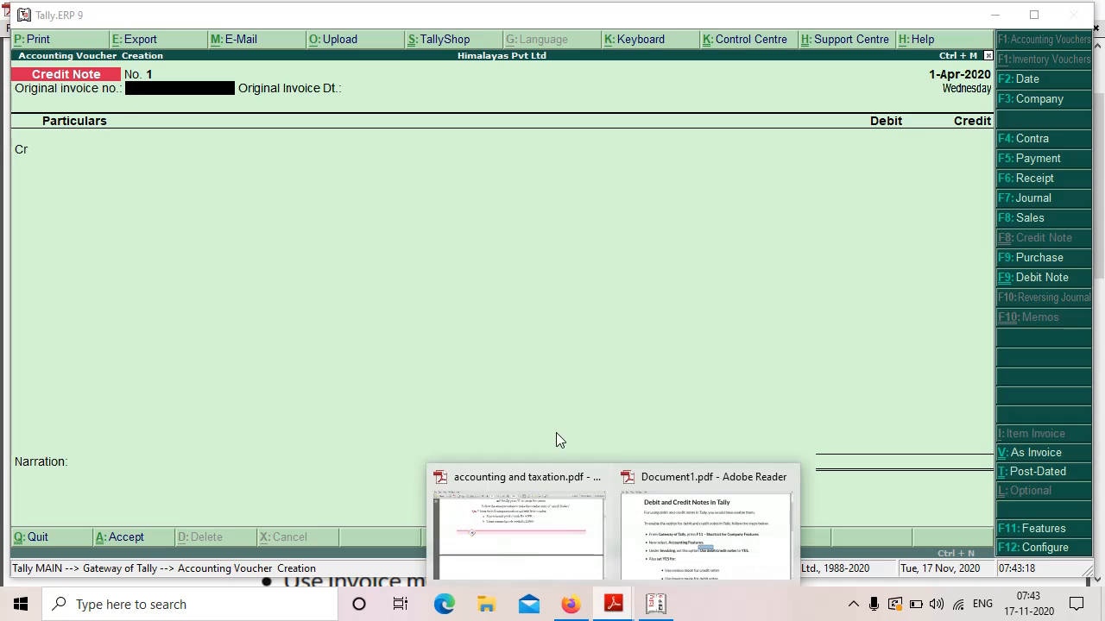
left_click(516, 488)
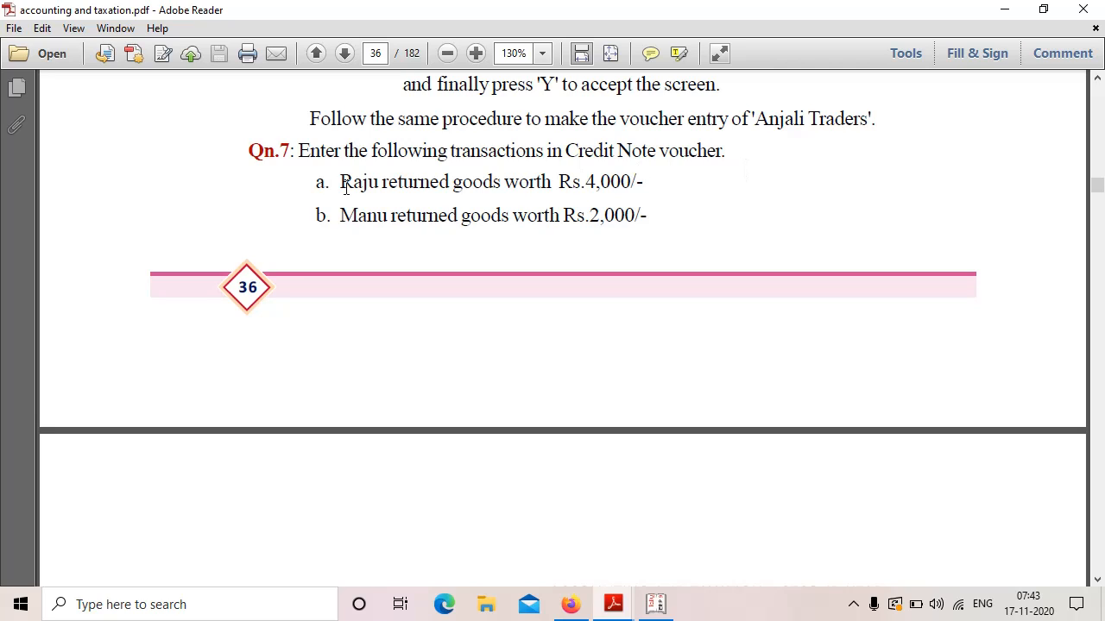
left_click_drag(344, 189, 651, 181)
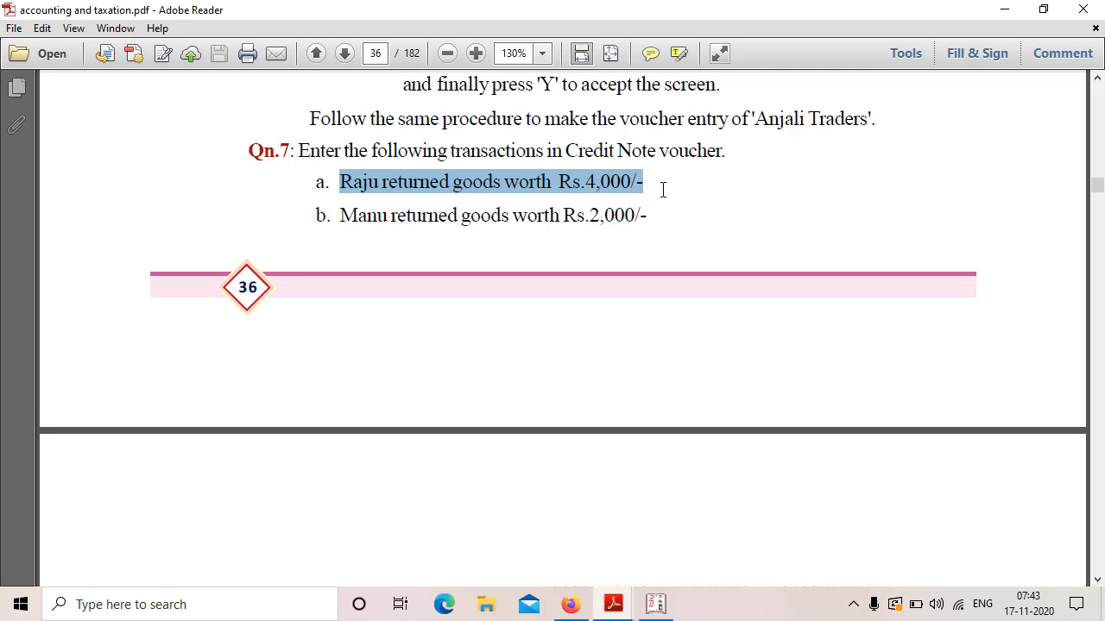
left_click_drag(333, 217, 697, 225)
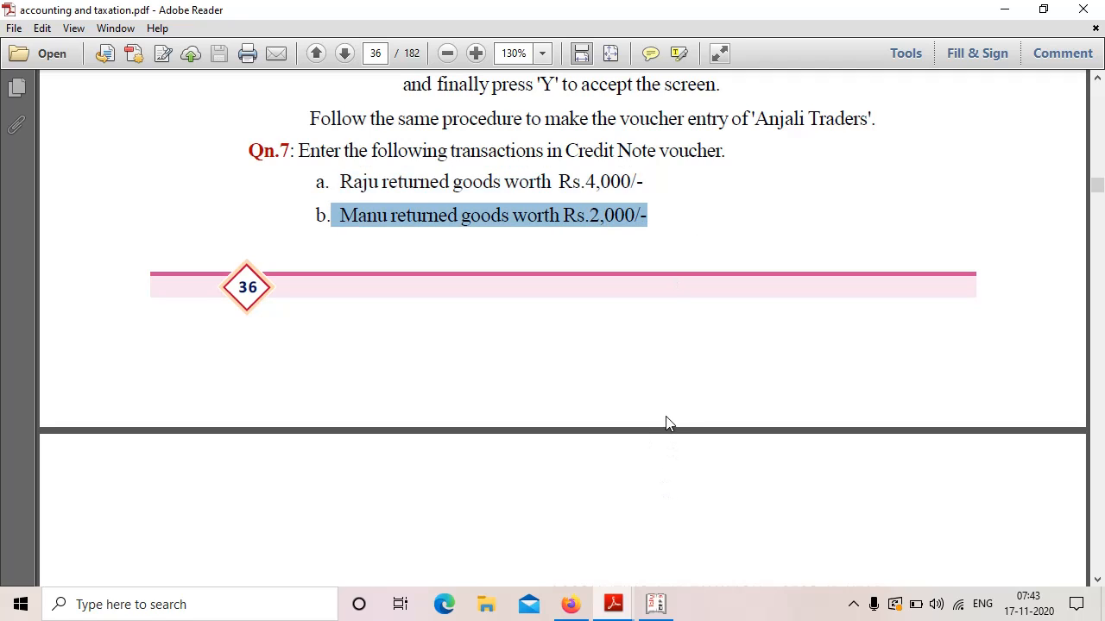
left_click(567, 339)
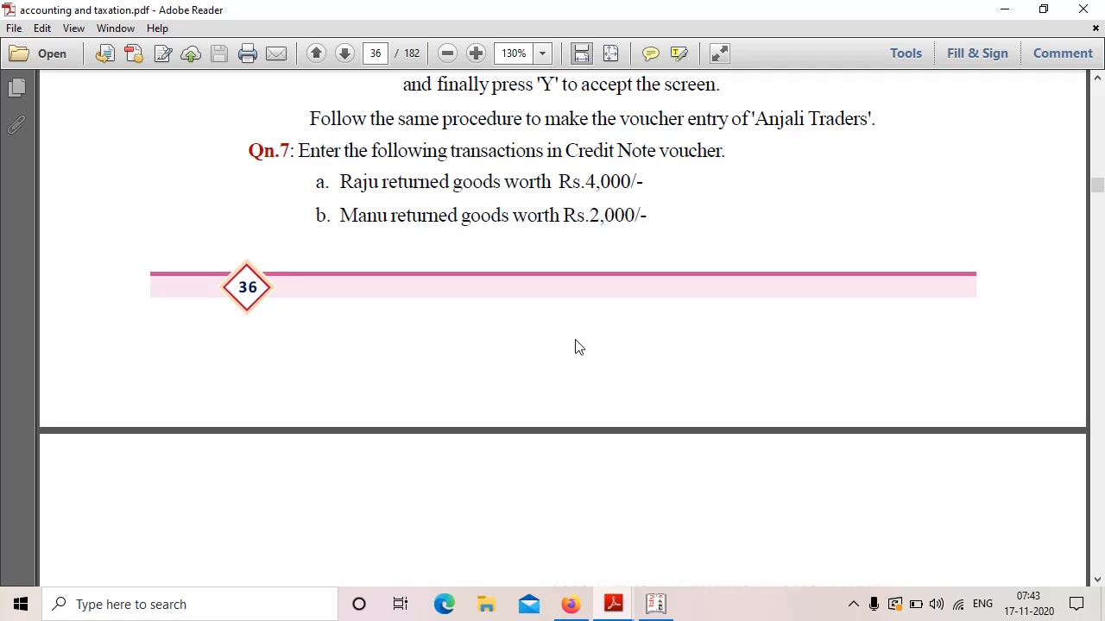
scroll(553, 372, "down", 10)
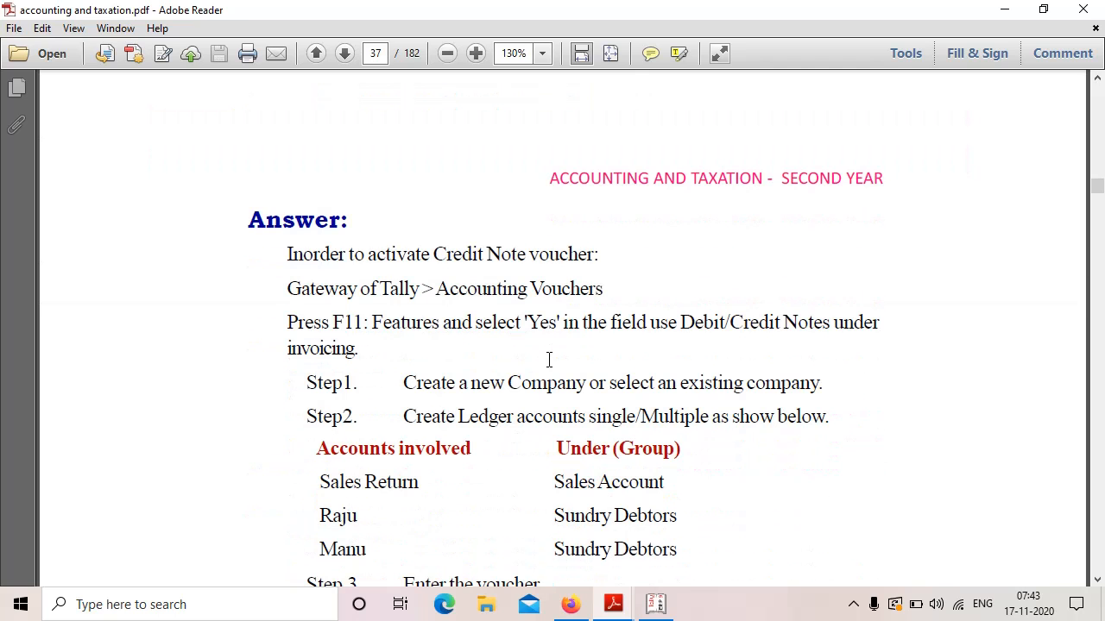
scroll(549, 359, "down", 3)
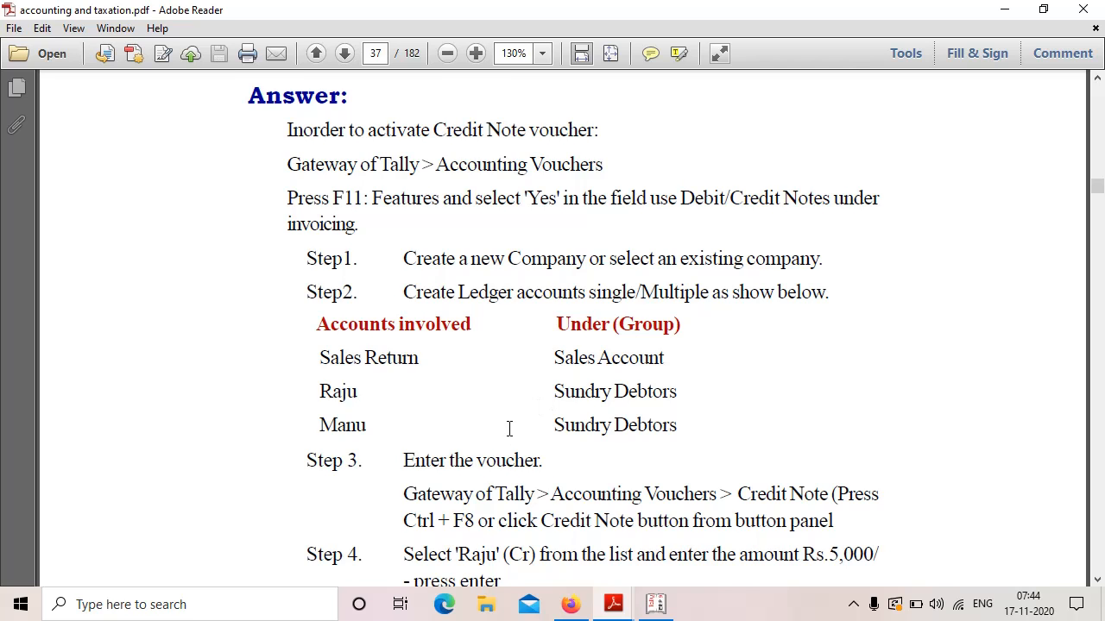
scroll(509, 429, "down", 2)
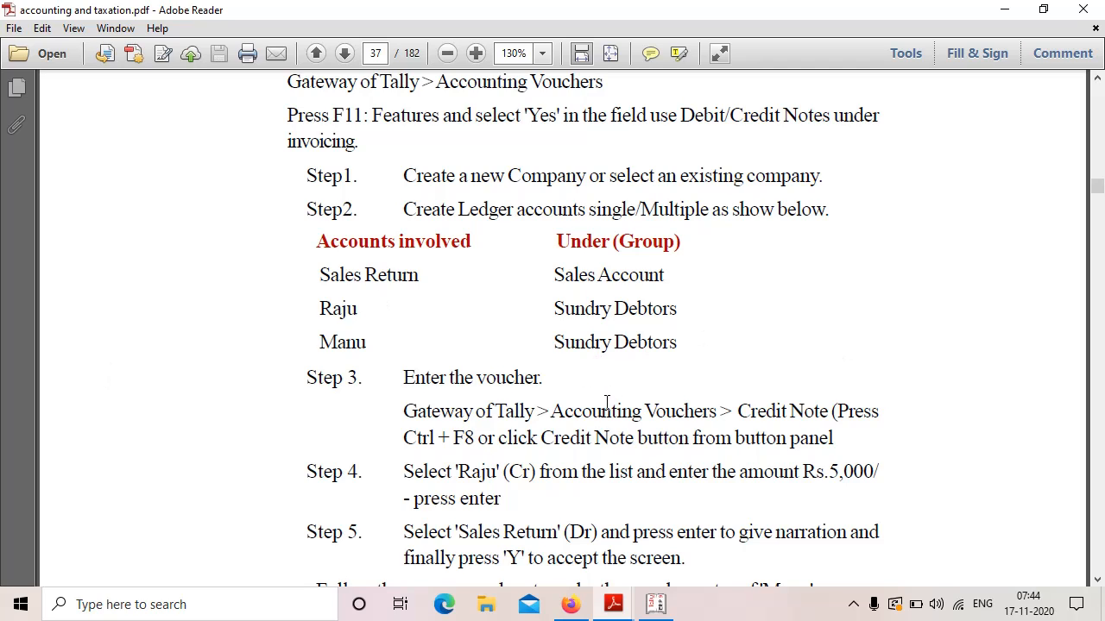
Switch to Tally.ERP 9, open single ledger creation, and check the accounts and groups listed in accounting and taxation.pdf.
left_click(656, 607)
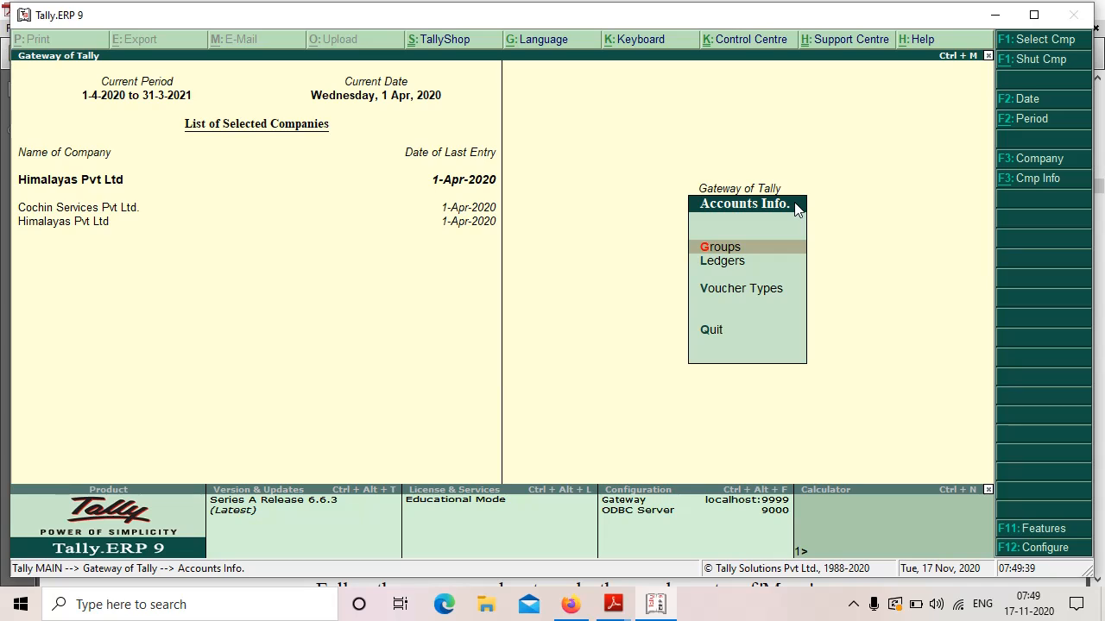
key("Down")
key("Return")
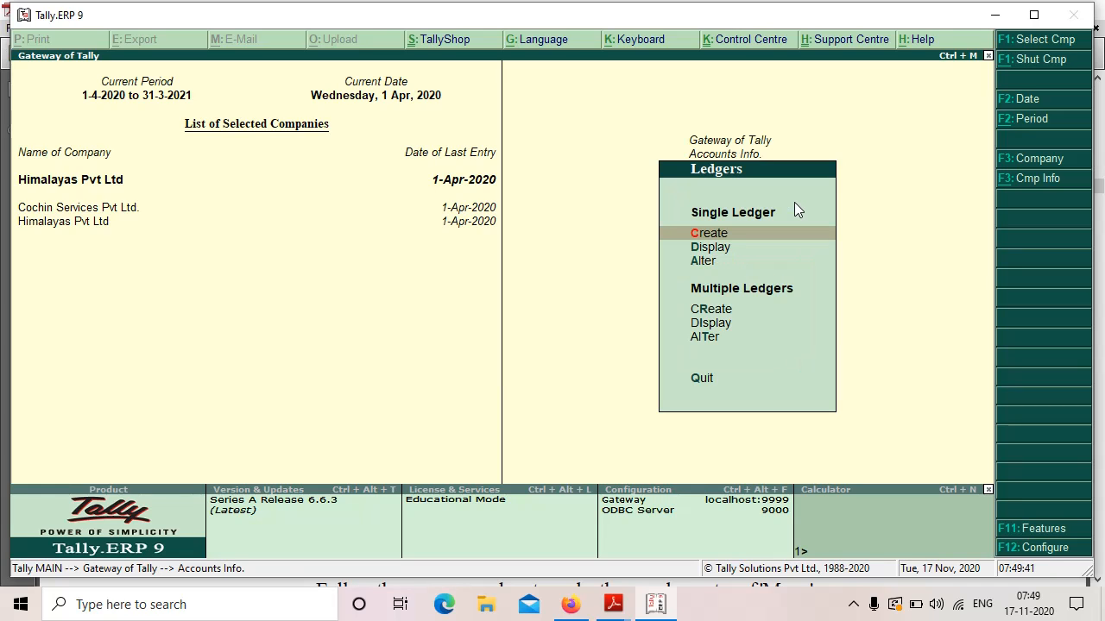
key("Return")
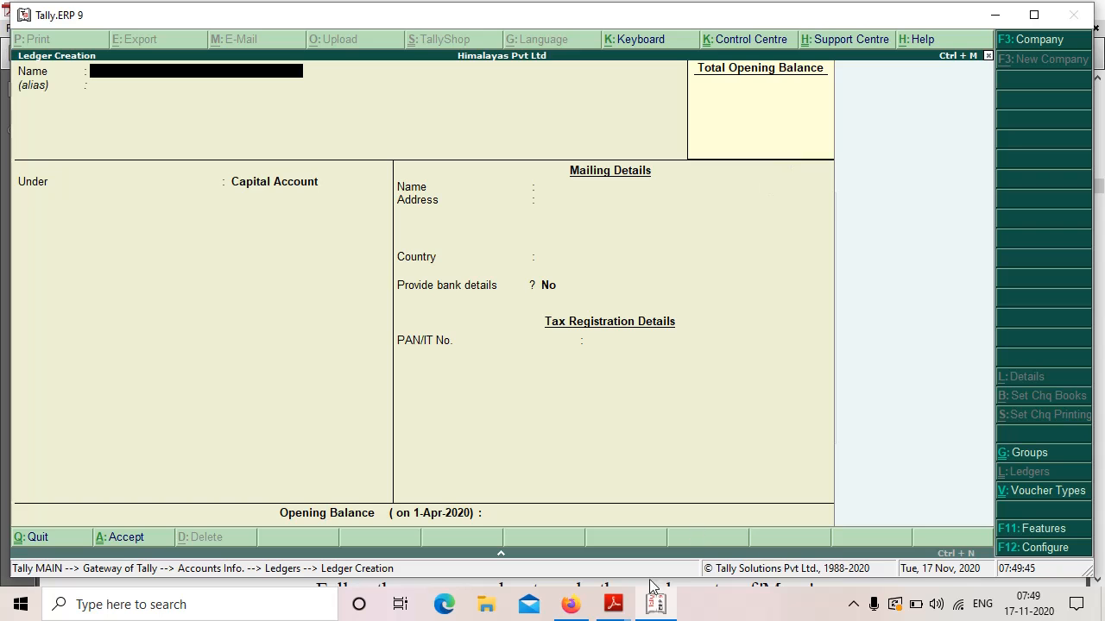
left_click(614, 612)
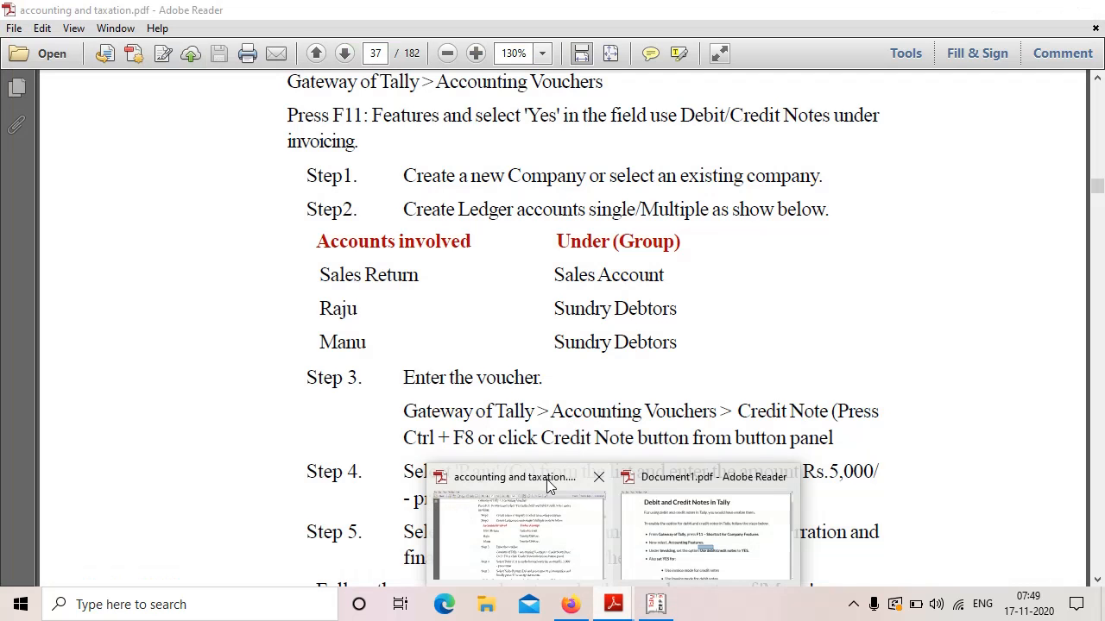
left_click(518, 518)
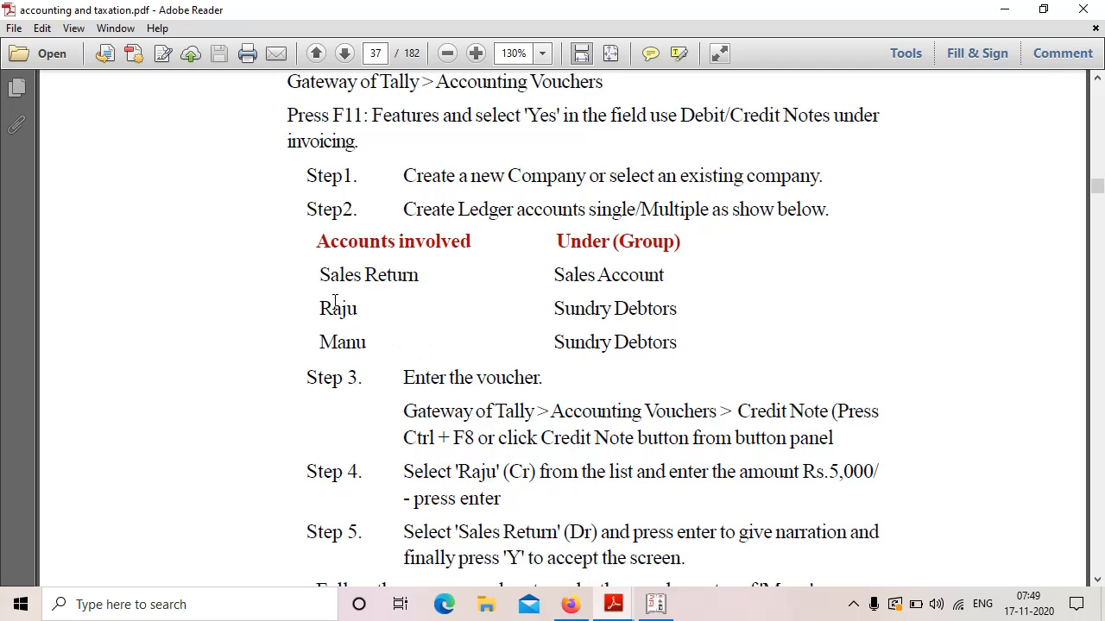
left_click(656, 607)
Create a Sales Return ledger under Sales Accounts with ledger type Not Applicable and bank details set to No.
type("Sales")
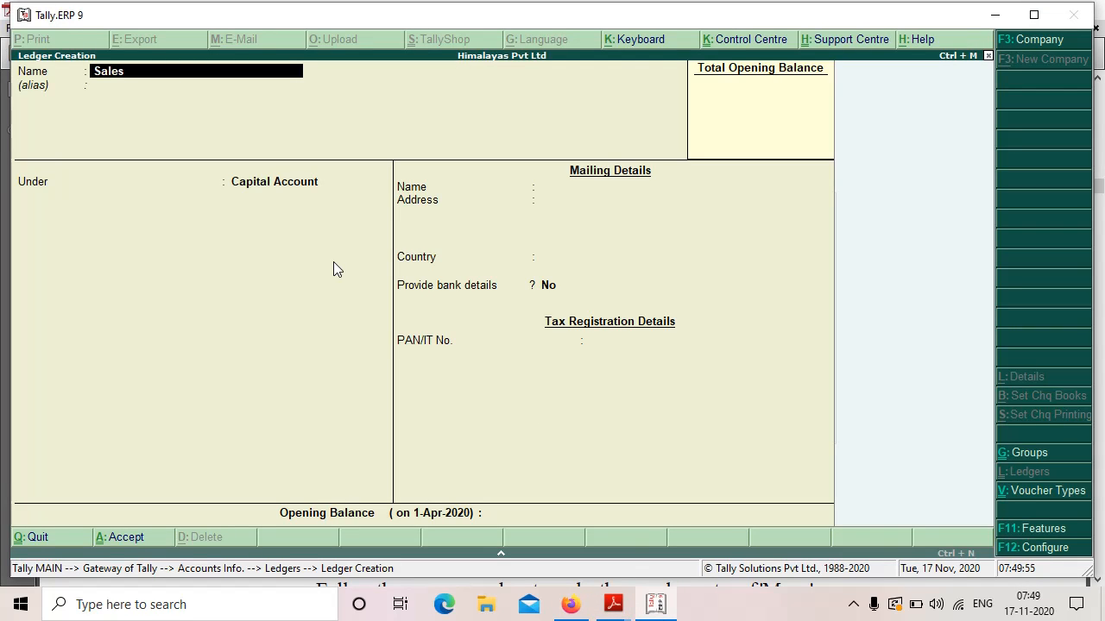
type(" Return")
key("Return")
key("Return")
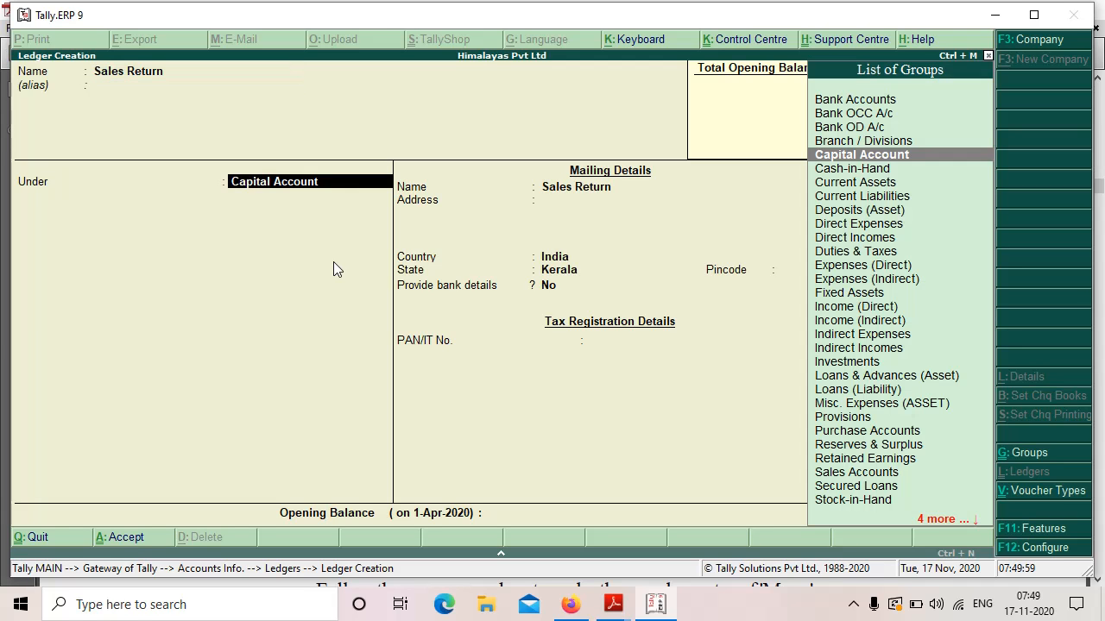
type("Sa")
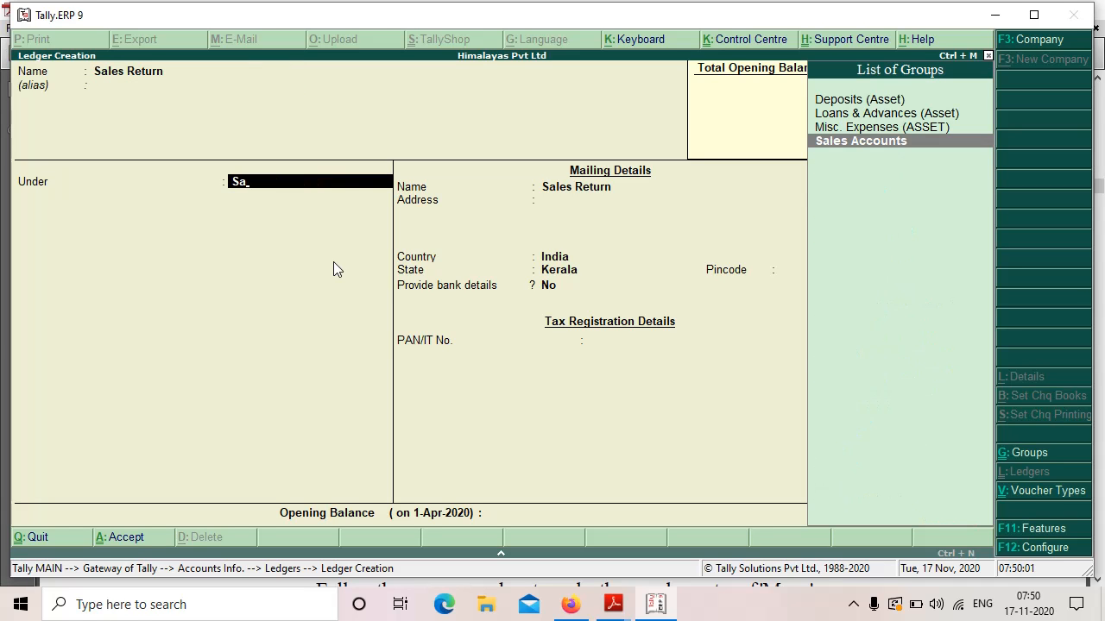
key("Return")
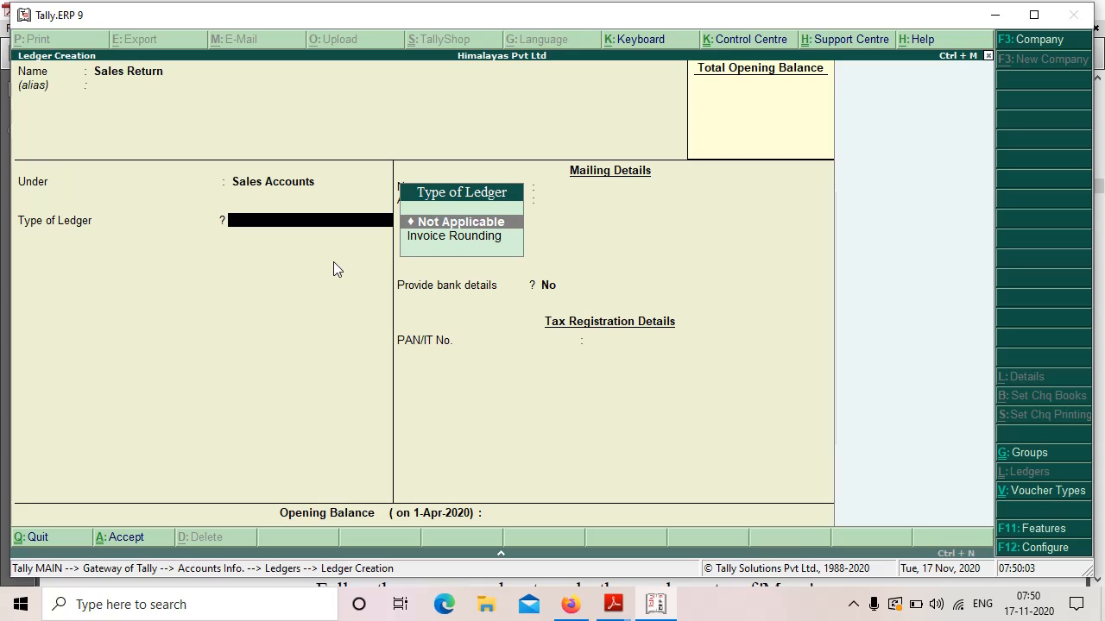
key("Return")
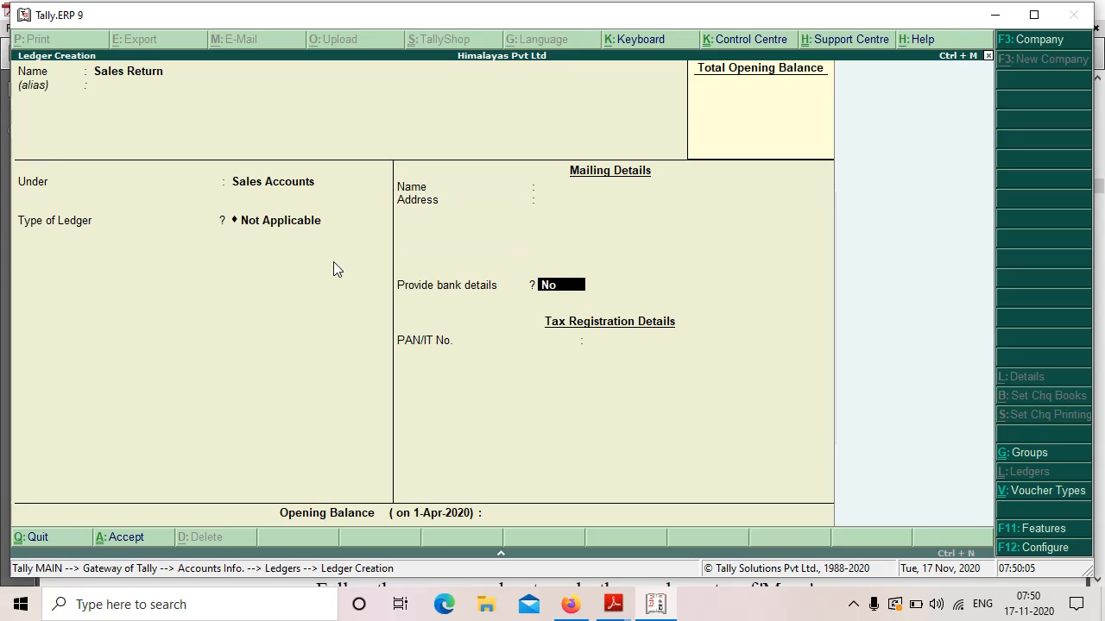
key("Return")
key("Return")
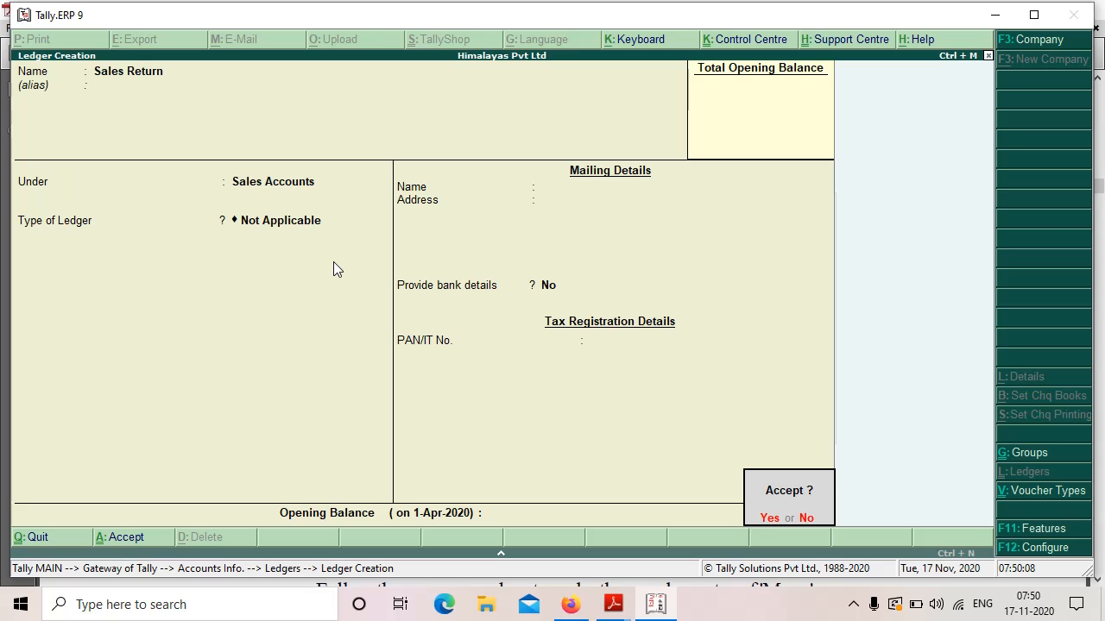
key("Return")
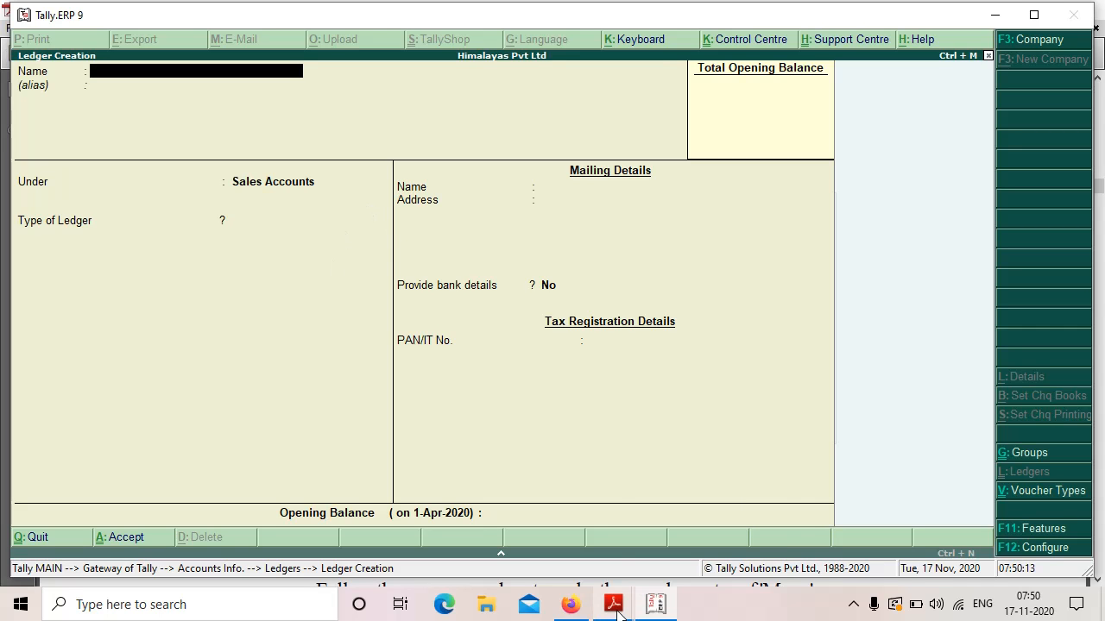
Start a ledger named after the first customer in the question and place it under Sundry Debtors.
mouse_move(614, 604)
left_click(554, 486)
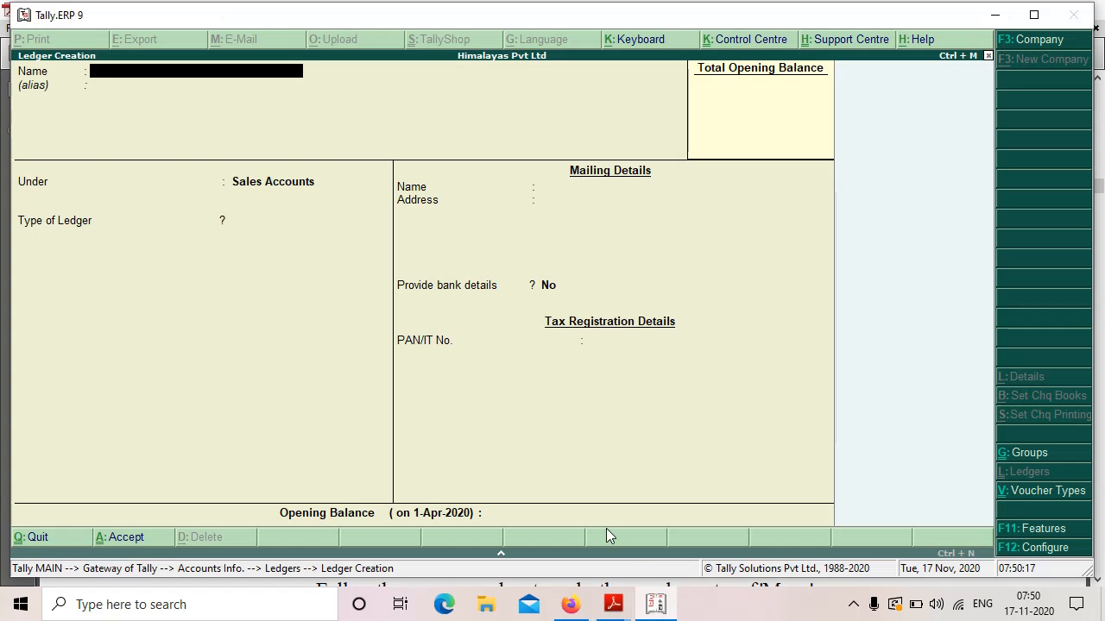
type("Raju")
key("Return")
key("Return")
type("Su")
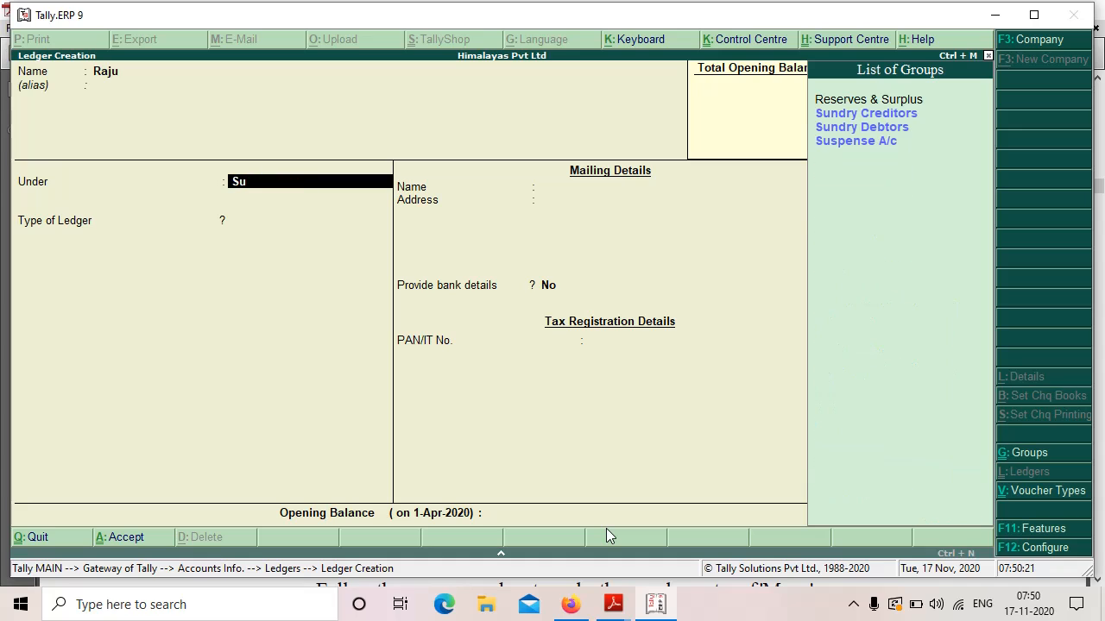
type("n")
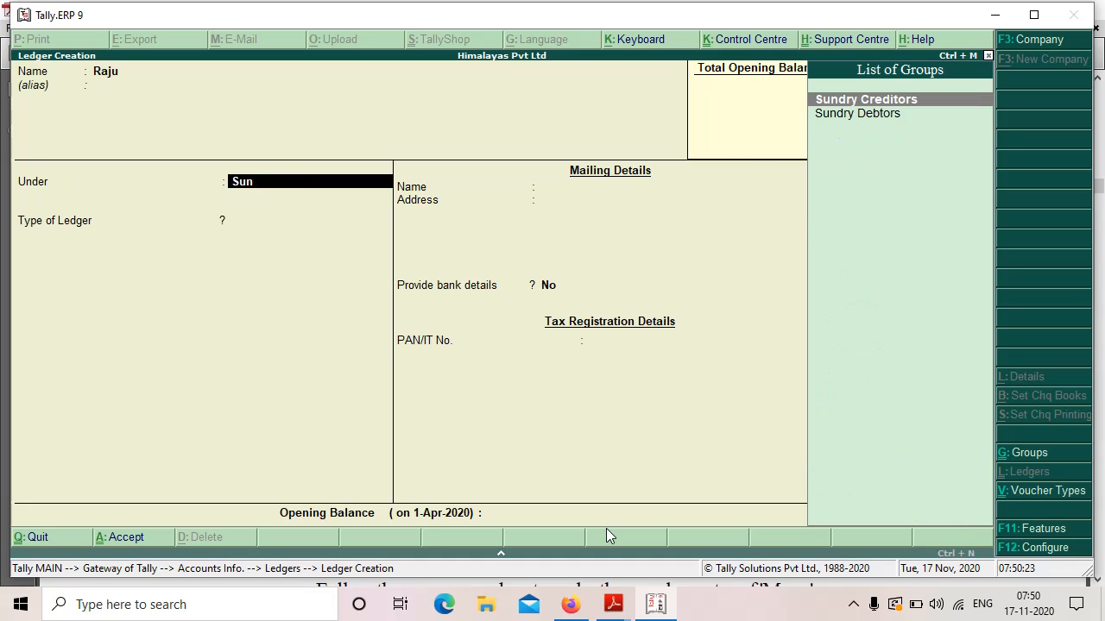
key("Down")
key("Return")
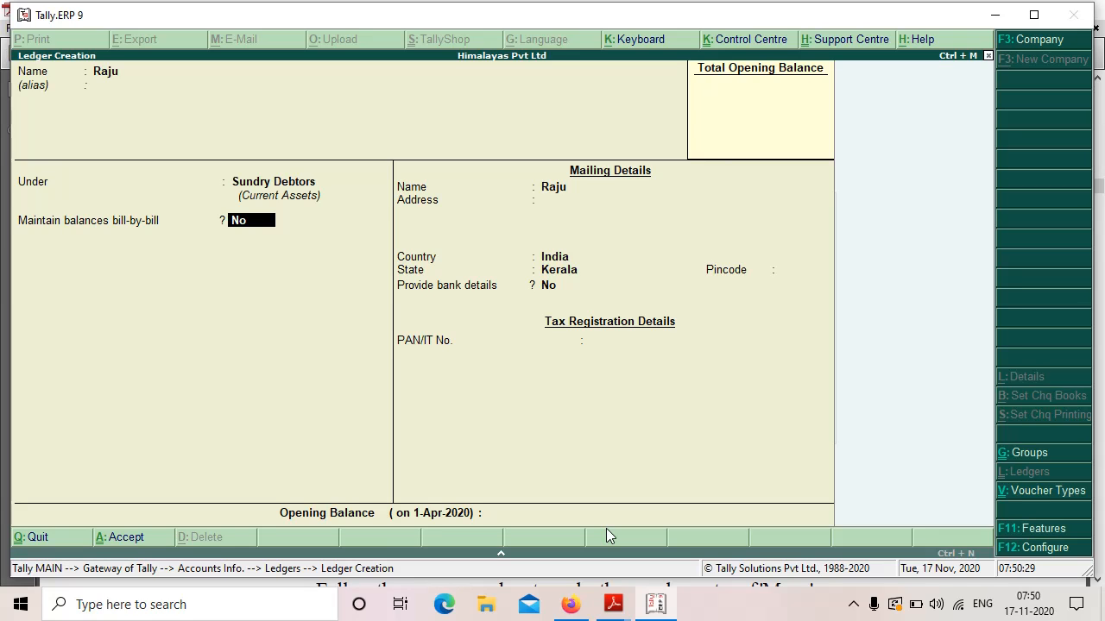
Complete the first customer's ledger with bill-by-bill balances No, country India, state Kerala and bank details No, leaving the opening balance blank, and save it.
key("Return")
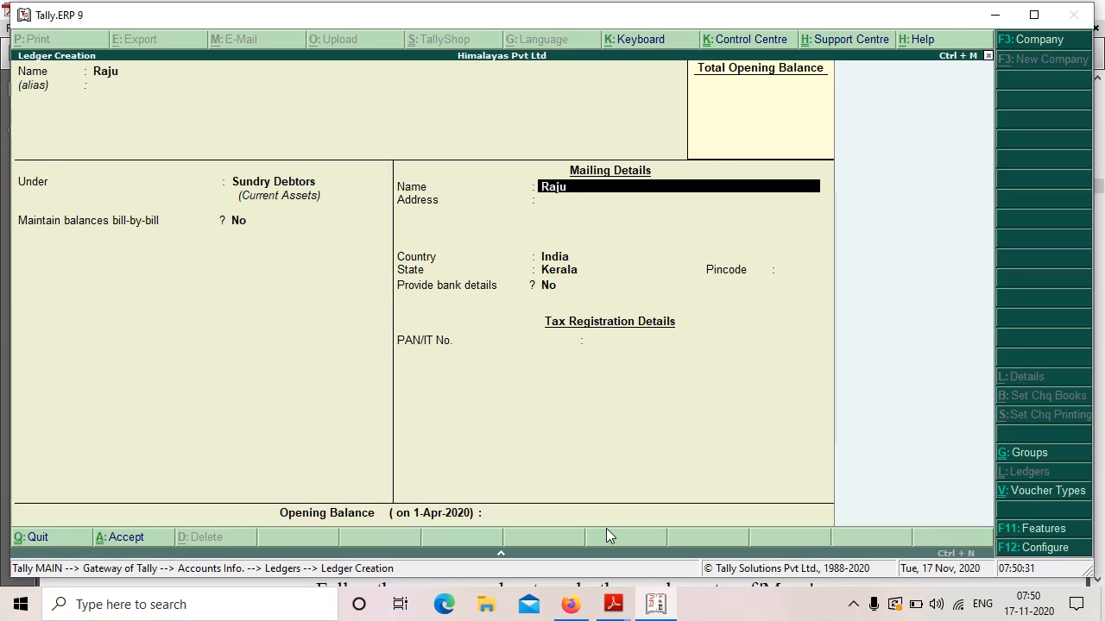
key("Return")
key("Return")
key("Return")
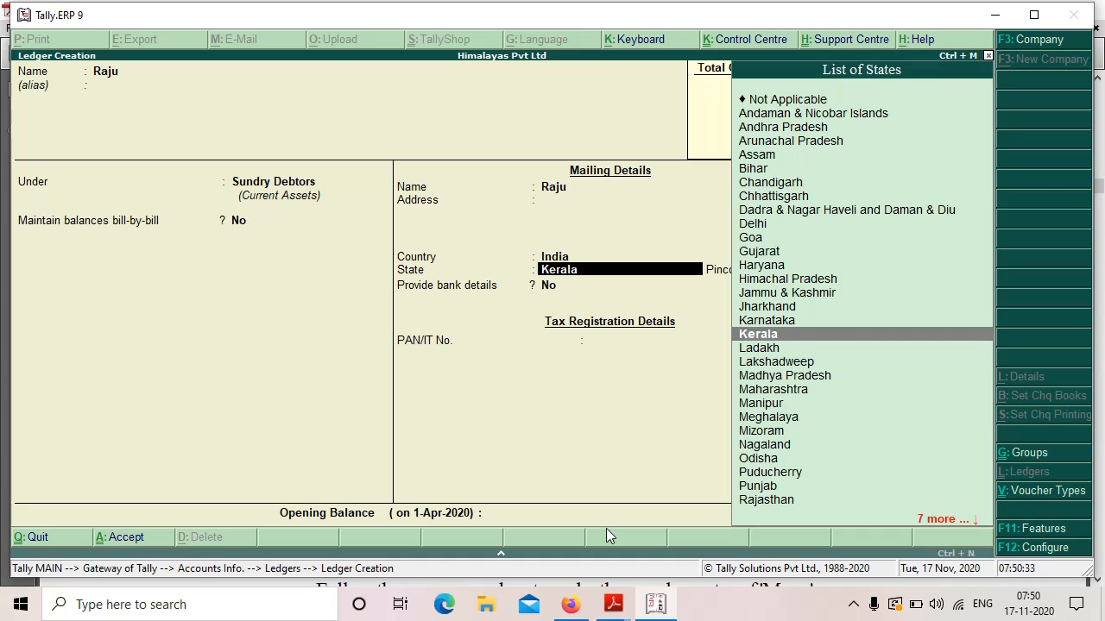
key("Return")
key("Return")
key("Return")
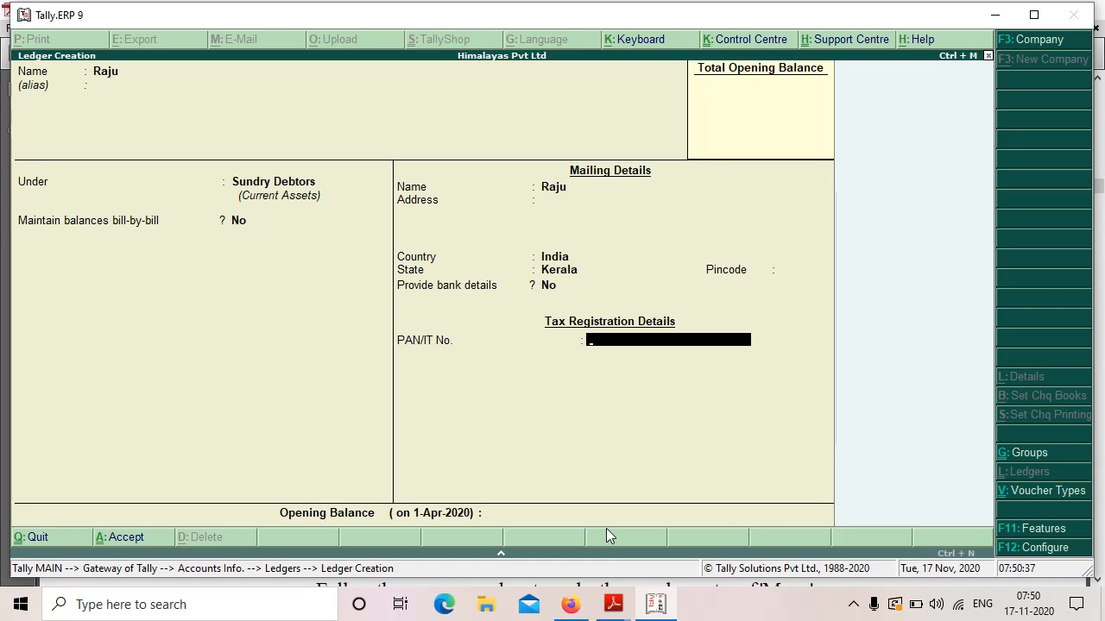
key("Return")
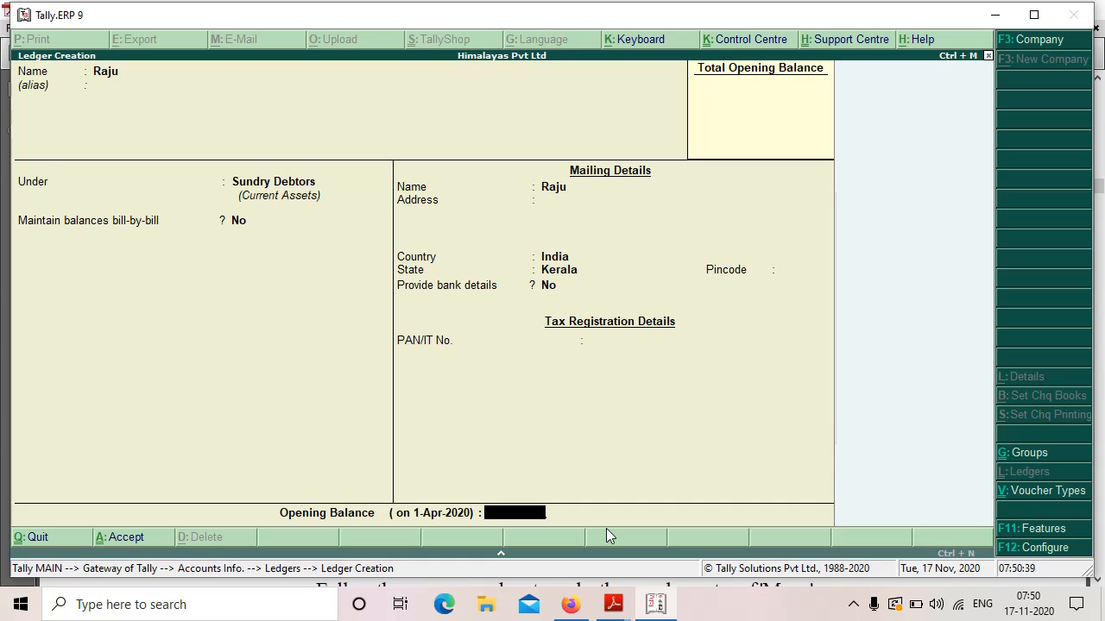
key("Return")
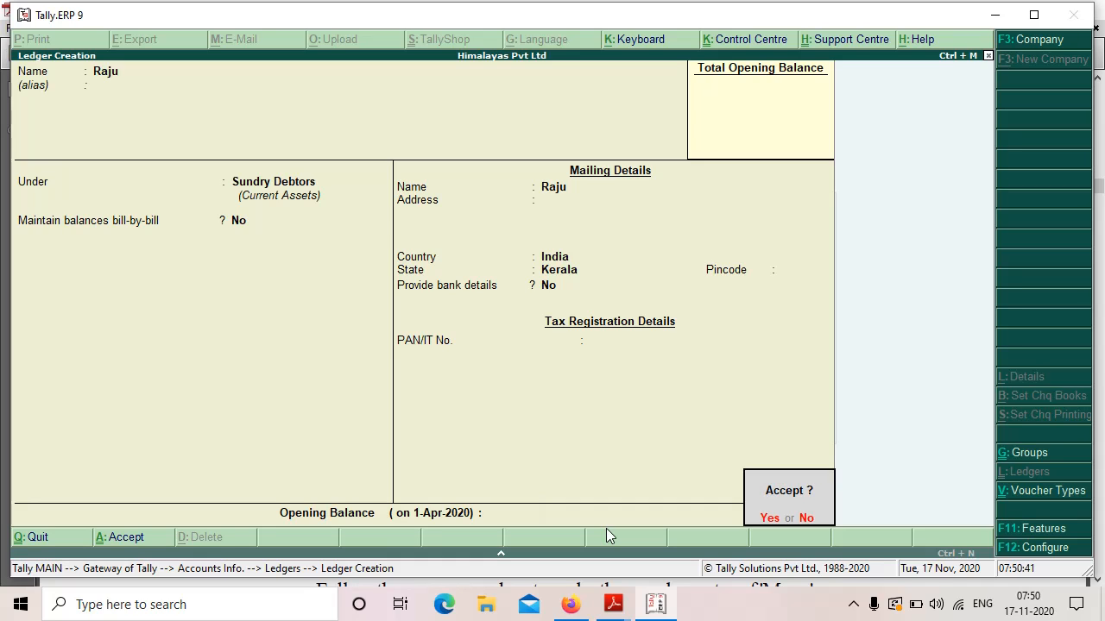
key("Return")
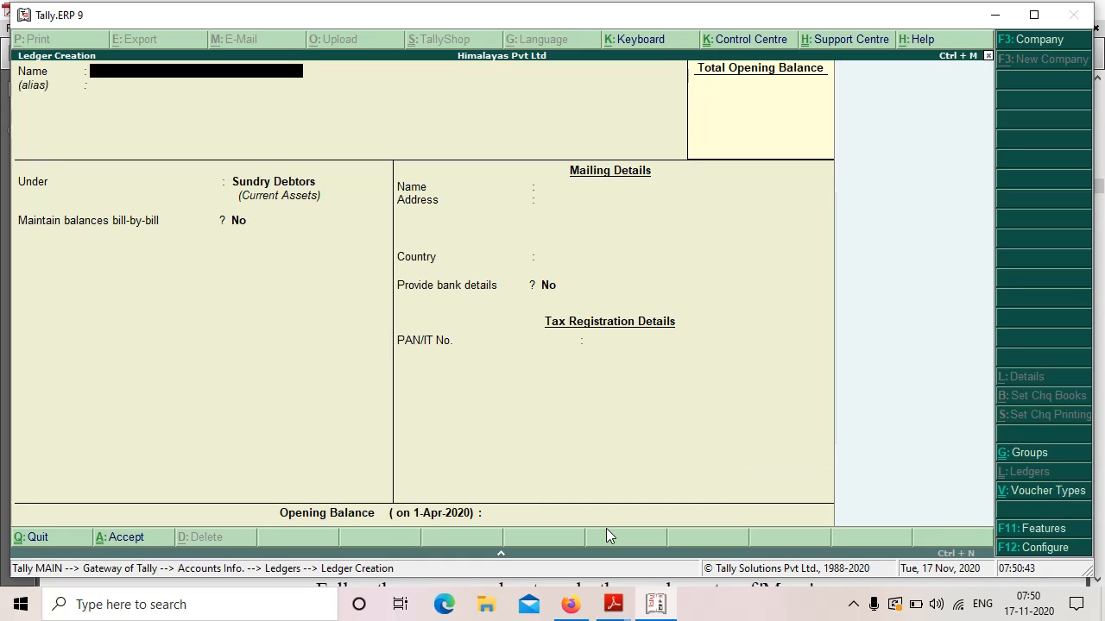
Create the second customer's ledger under Sundry Debtors with bill-by-bill balances No, state Kerala, bank details No and no opening balance.
type("Manu")
key("Return")
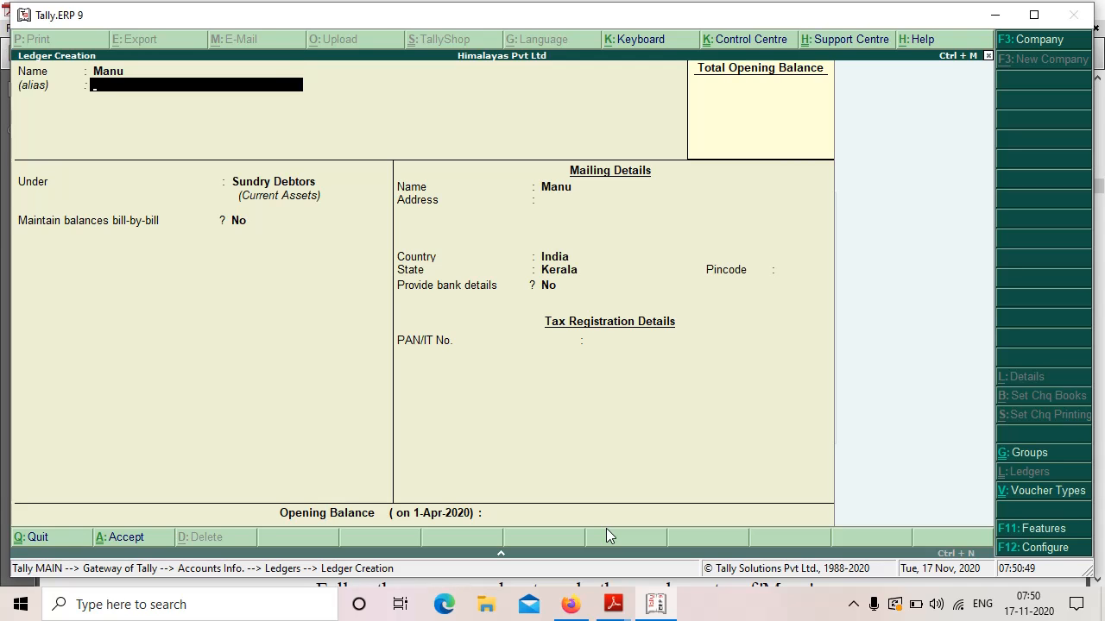
key("Return")
key("Return")
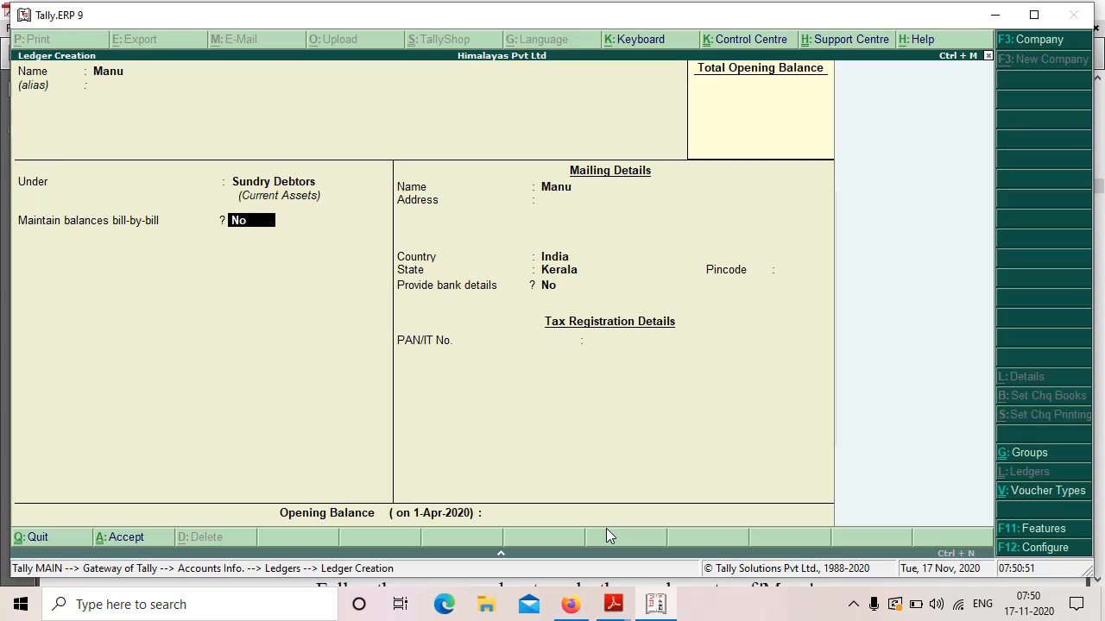
key("Return")
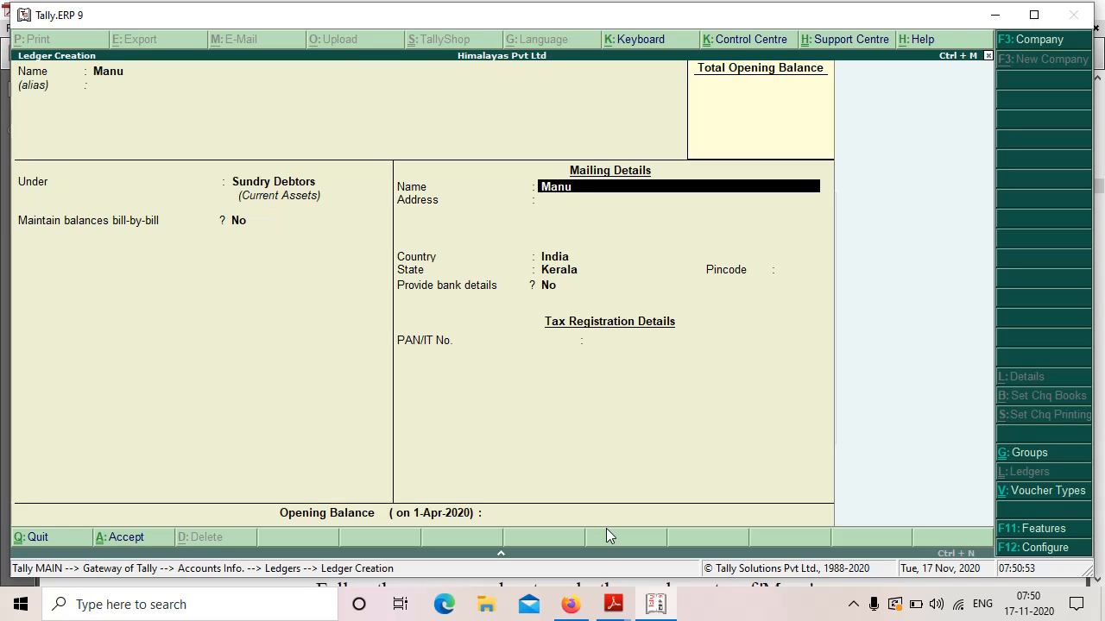
key("Return")
key("Return")
key("Return")
key("Return")
key("Return")
key("Return")
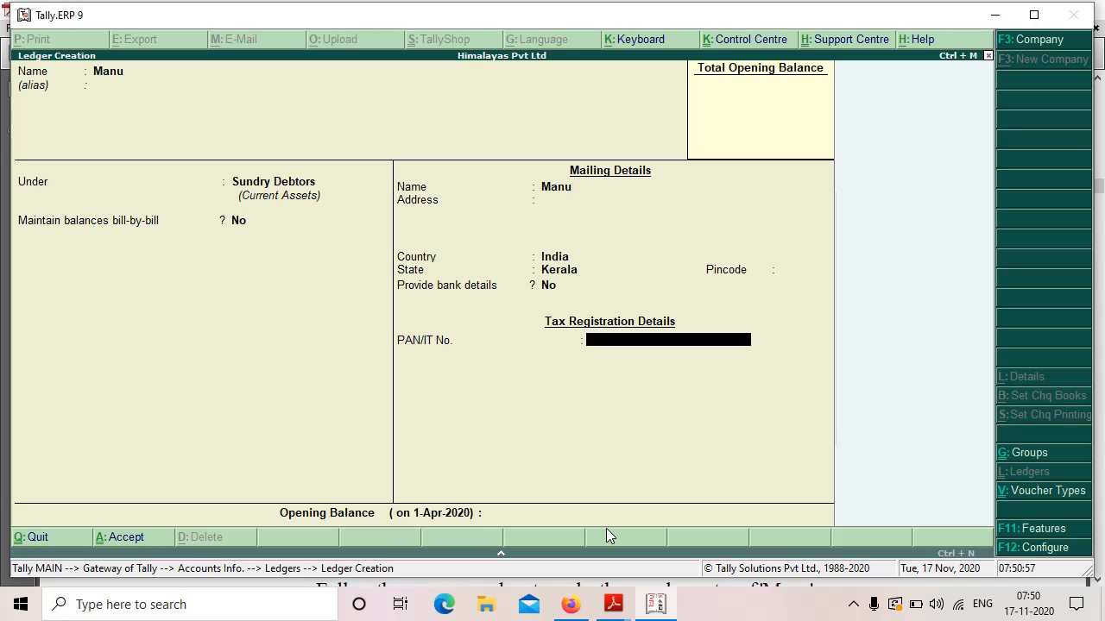
key("Return")
key("Return")
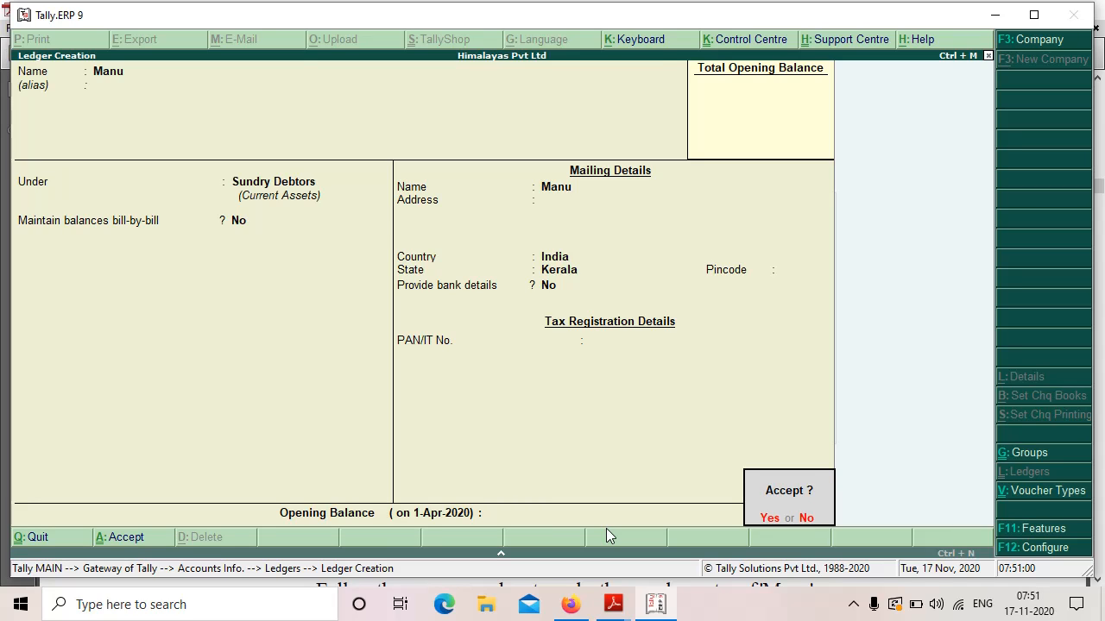
key("Return")
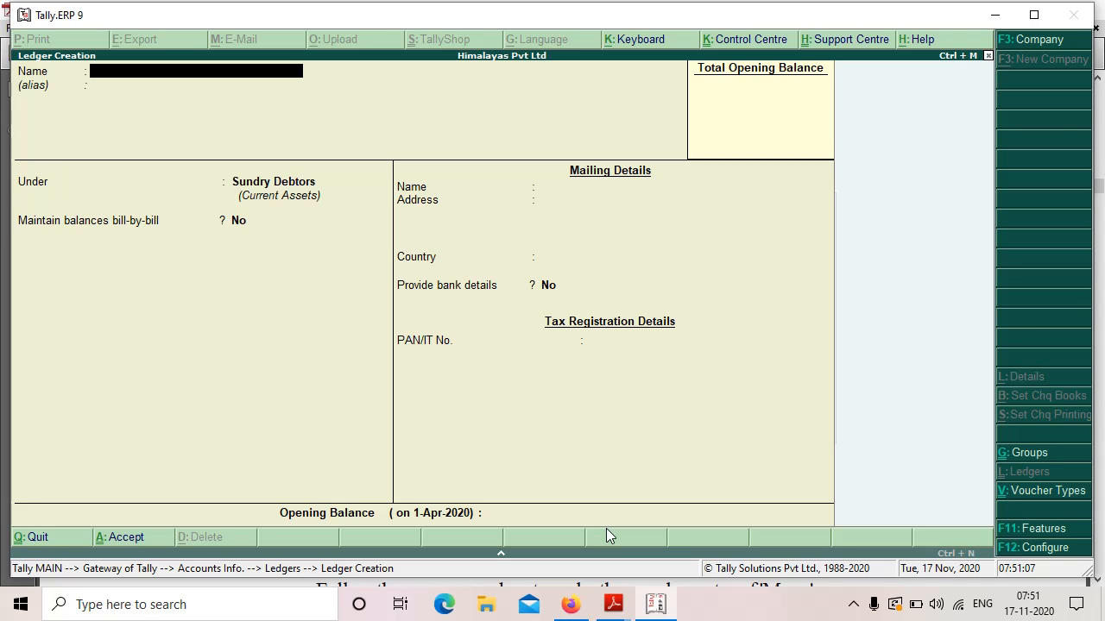
Leave ledger creation and open a new Credit Note accounting voucher in invoice mode.
key("Escape")
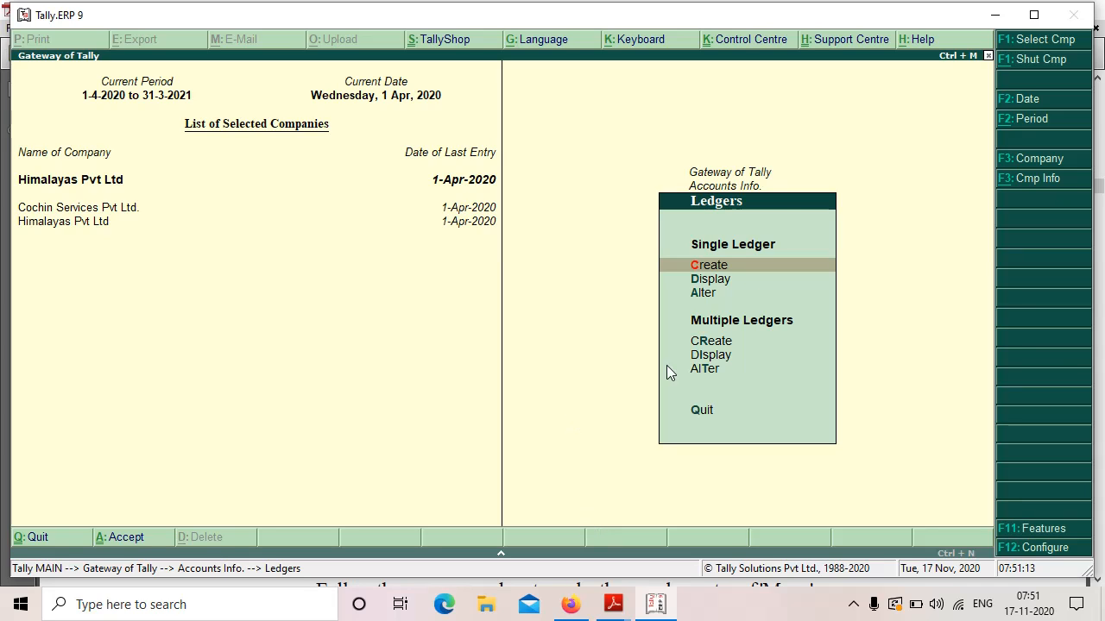
left_click(738, 174)
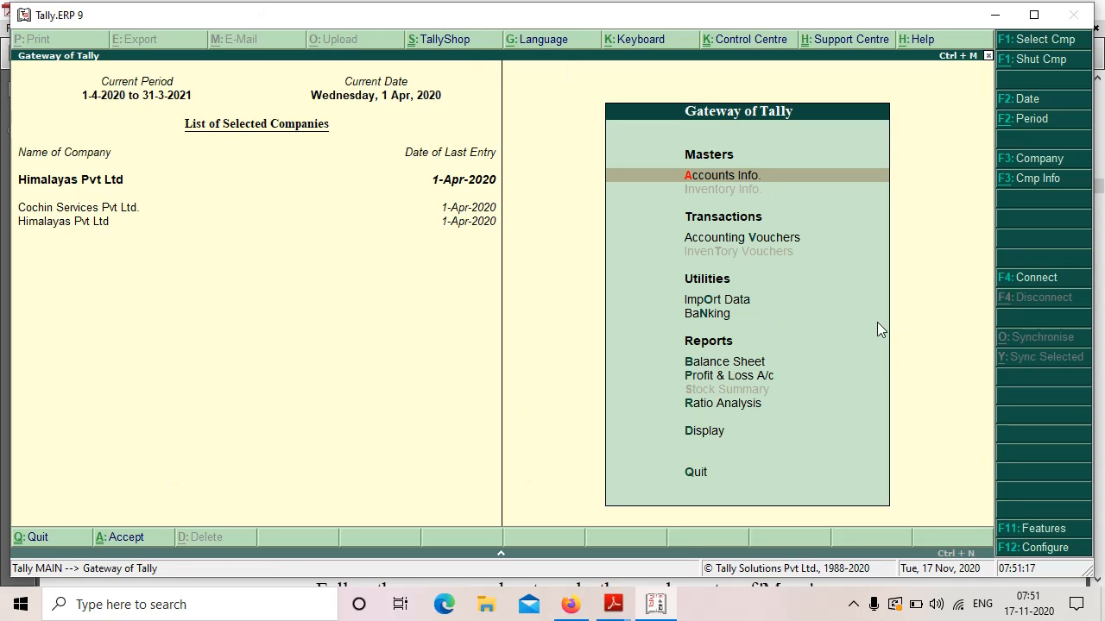
left_click(739, 241)
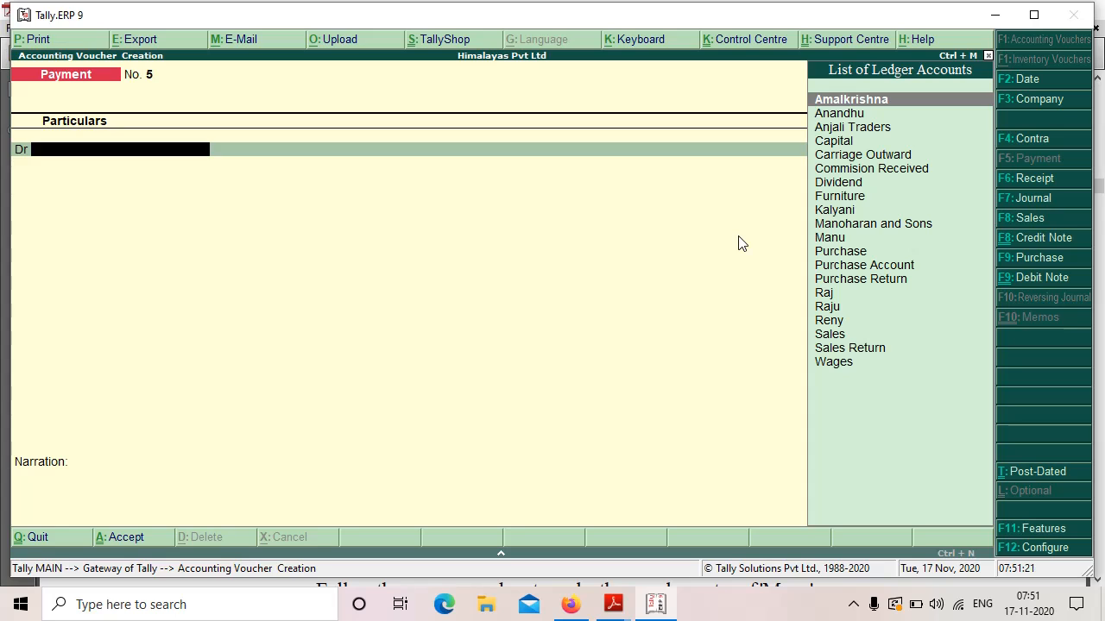
left_click(1047, 239)
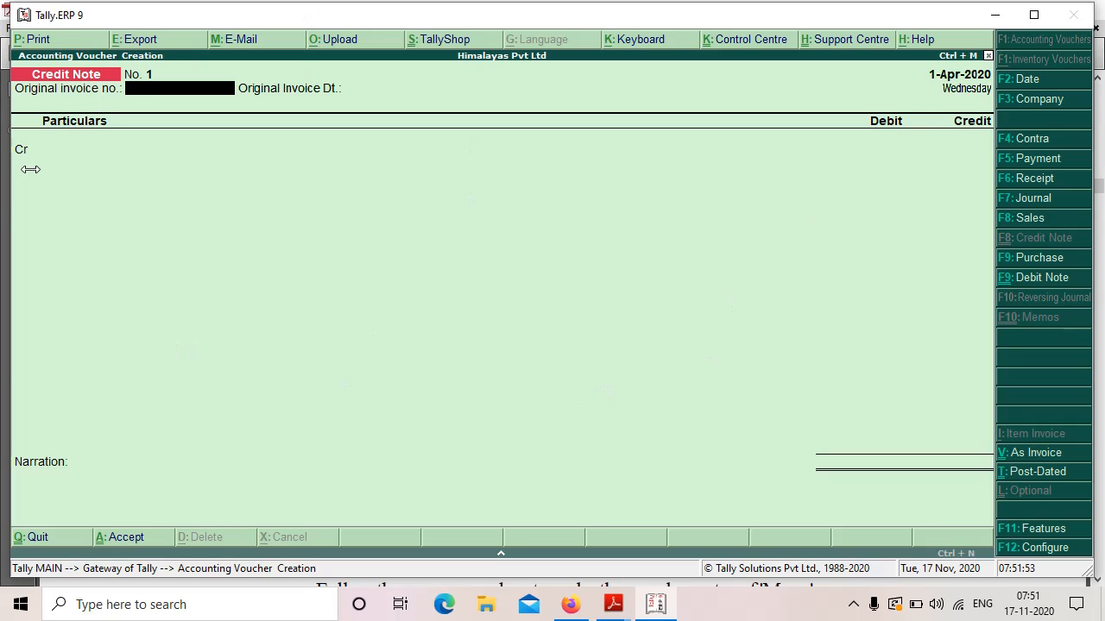
left_click(1048, 458)
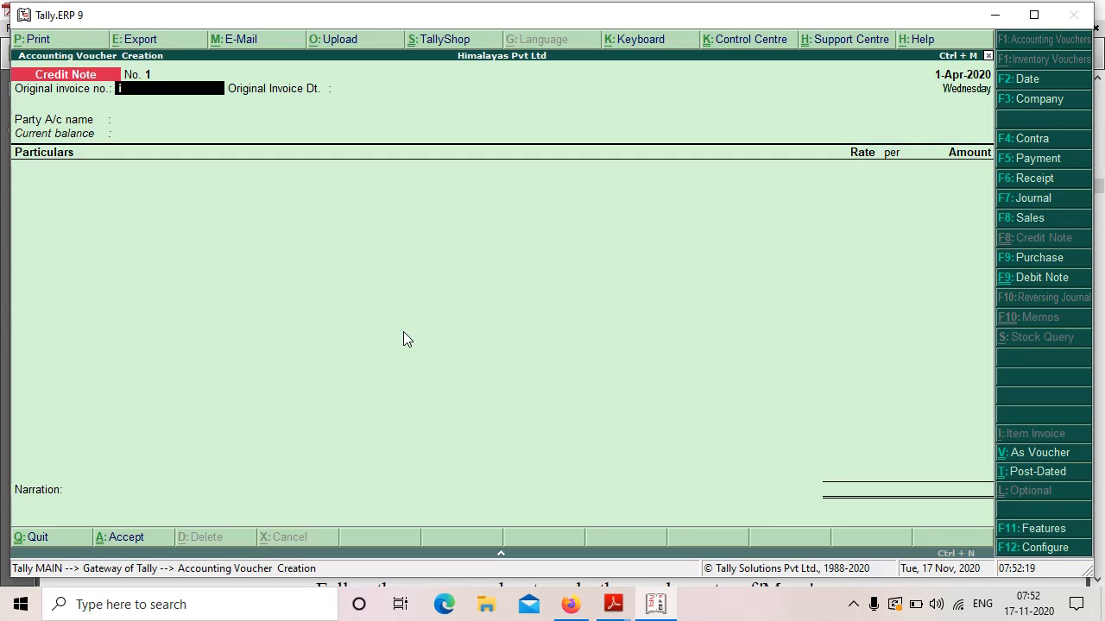
Enter original invoice number inv345 in the Credit Note and accept 1-Apr-2020 as the original invoice date.
type("nv345")
key("Return")
key("Return")
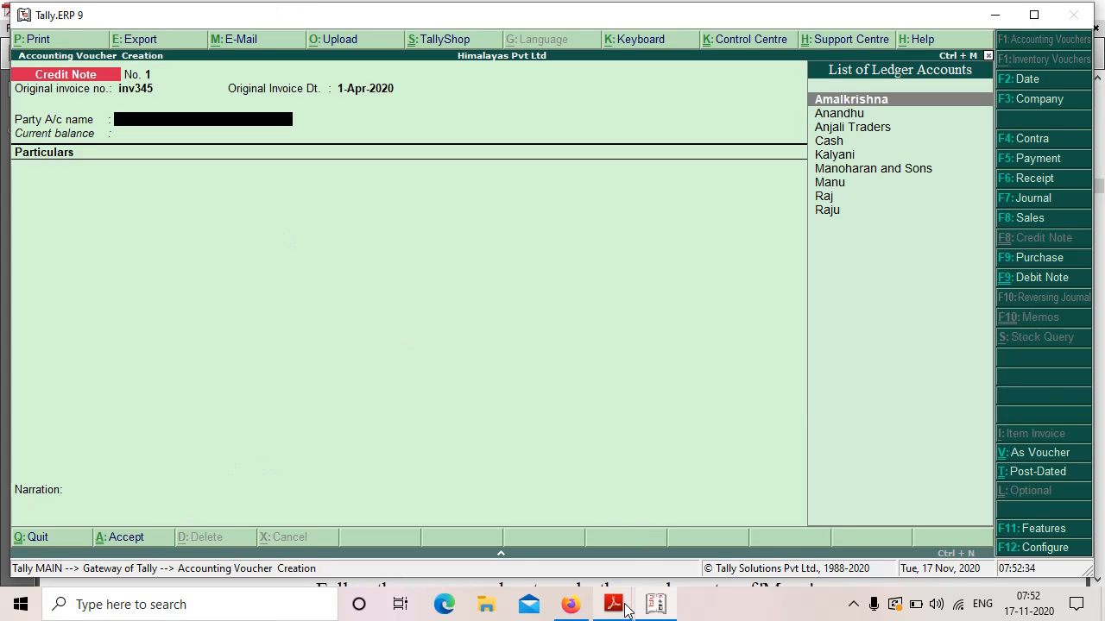
Check transaction a of Qn.7 in accounting and taxation.pdf and select its customer as the Credit Note's party account in Tally.ERP 9.
mouse_move(614, 604)
left_click(541, 471)
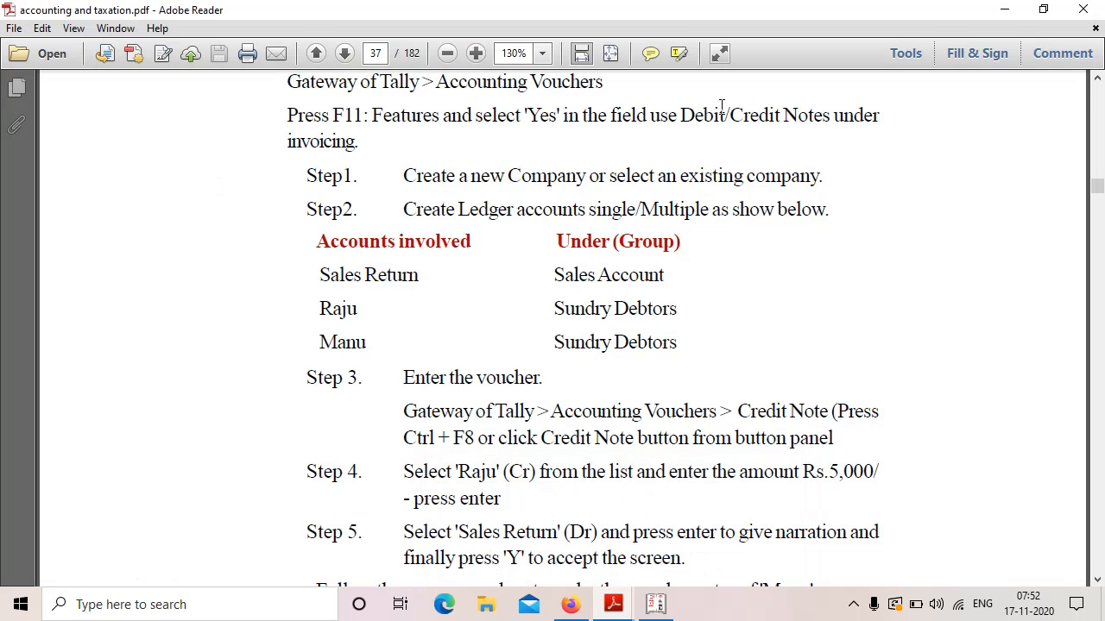
scroll(602, 445, "up", 3)
scroll(603, 444, "up", 10)
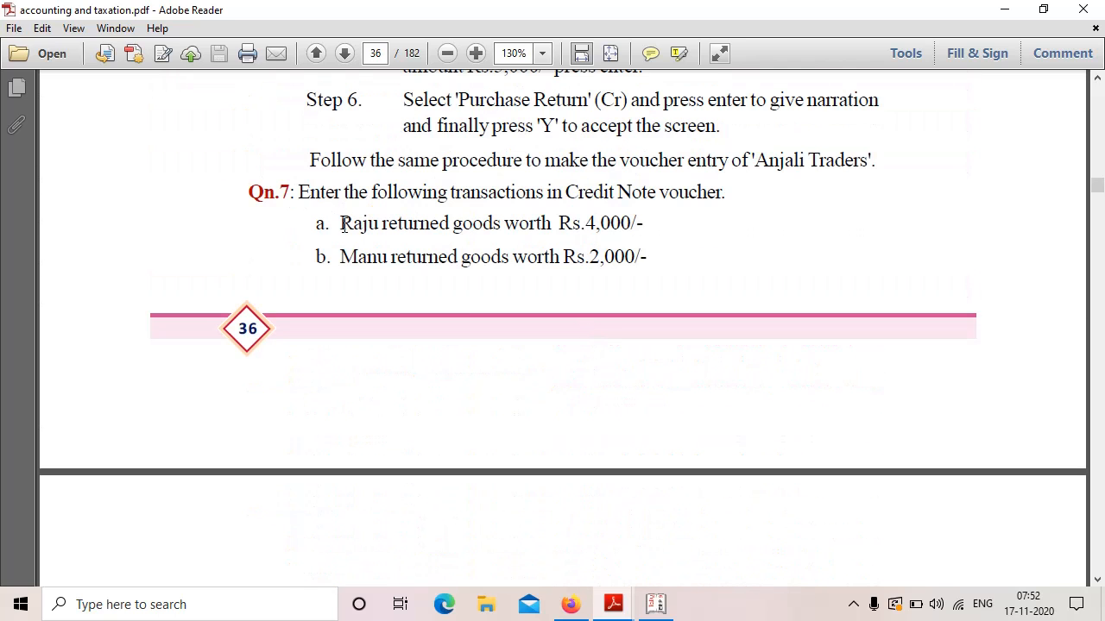
left_click_drag(340, 223, 663, 227)
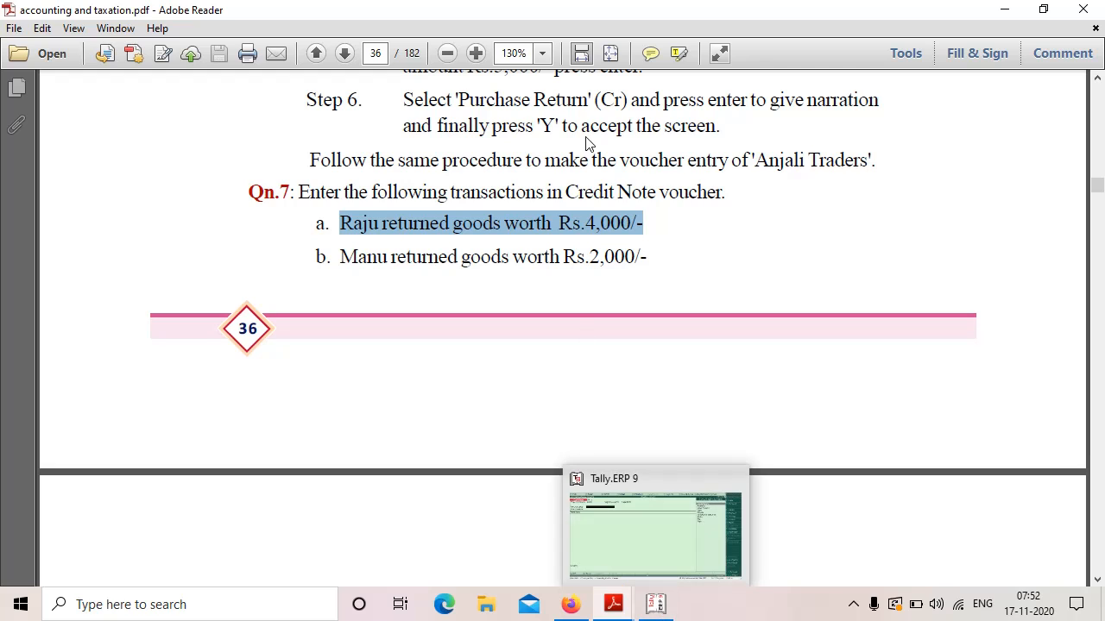
left_click(644, 477)
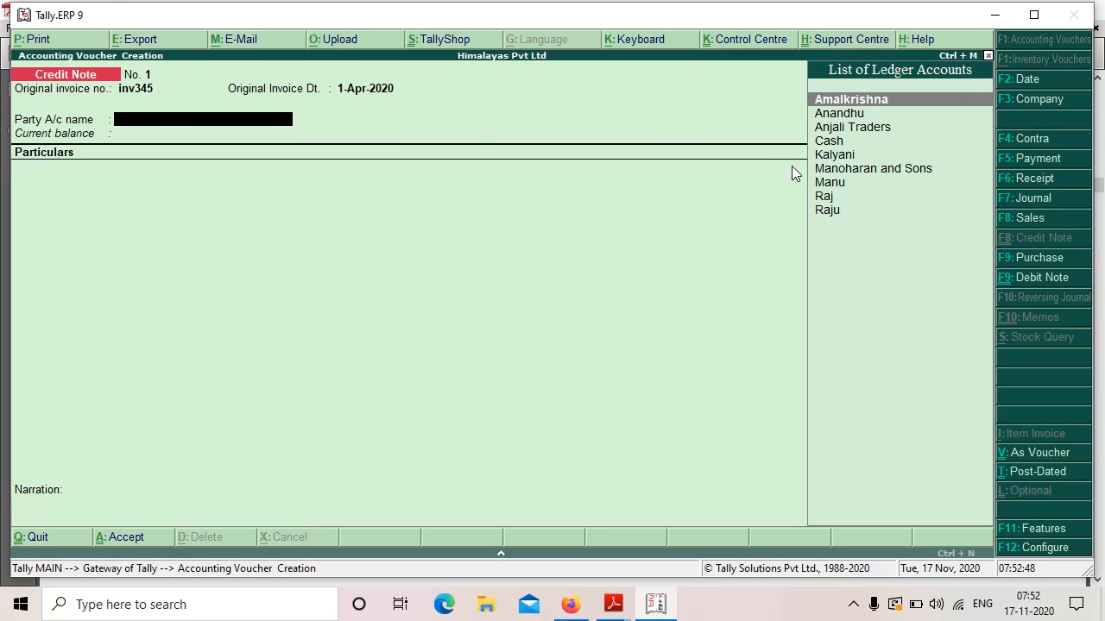
left_click(827, 216)
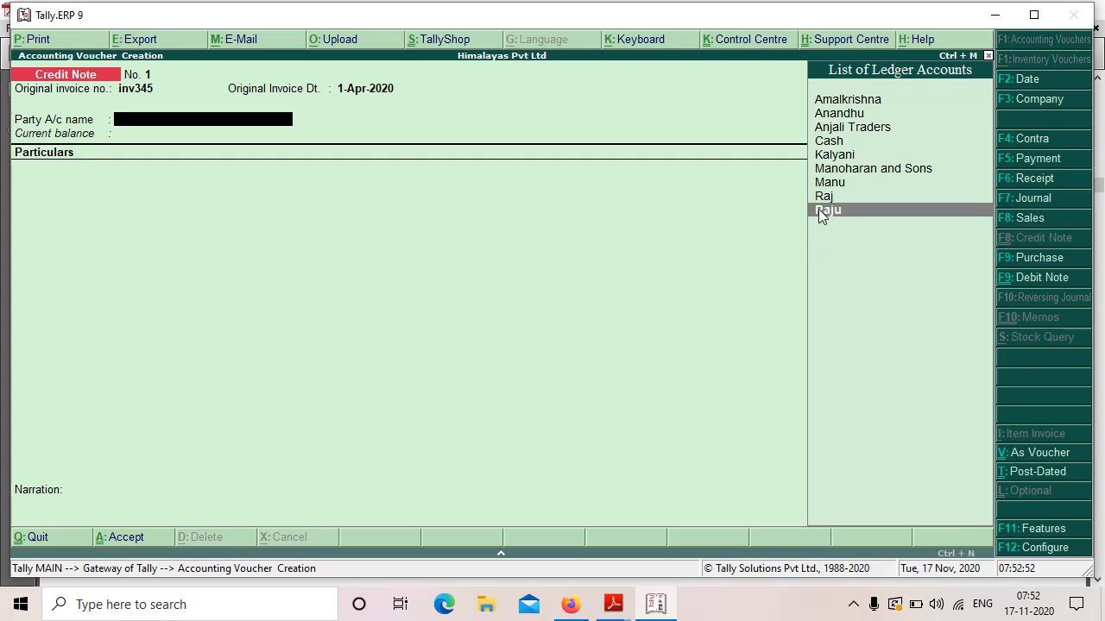
left_click(820, 213)
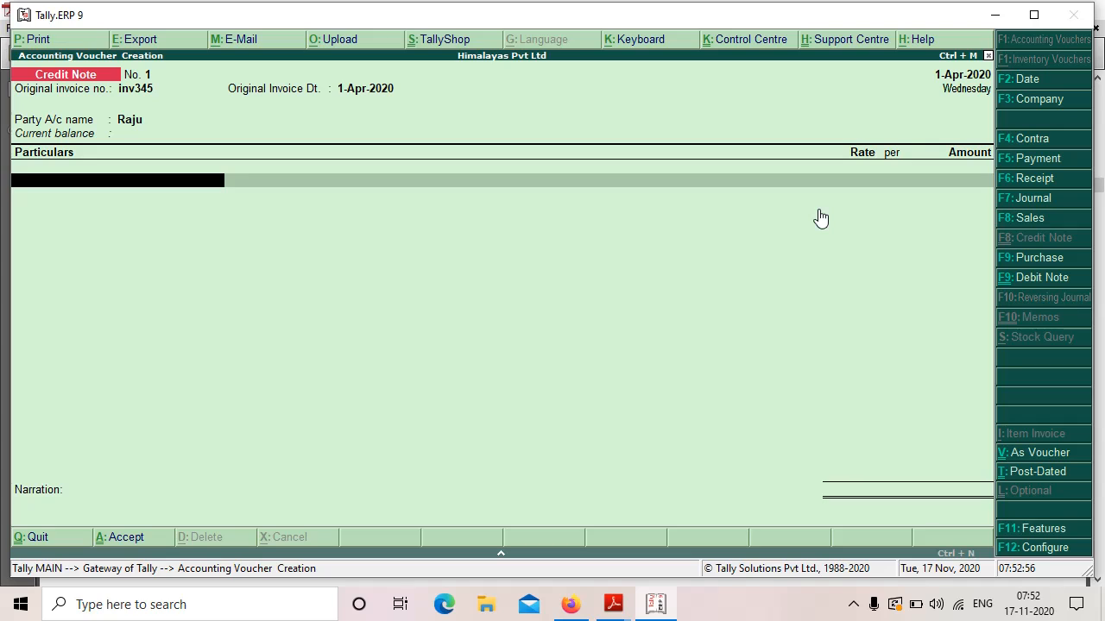
Add Sales Return with an amount of 4000 to the Credit Note and accept the voucher with a blank narration.
type("S")
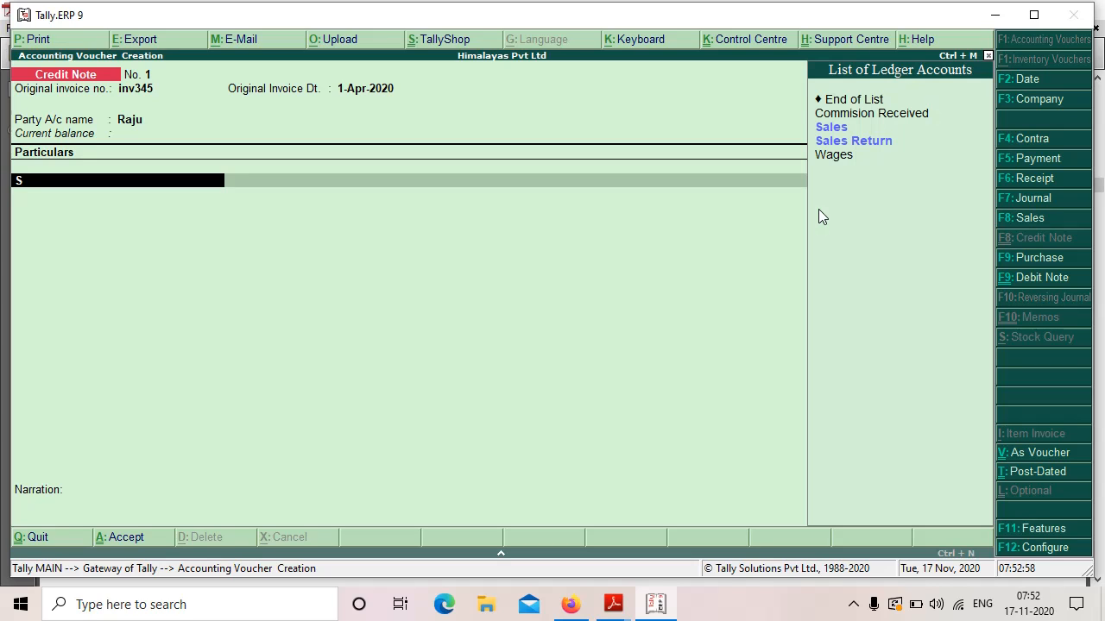
left_click(873, 140)
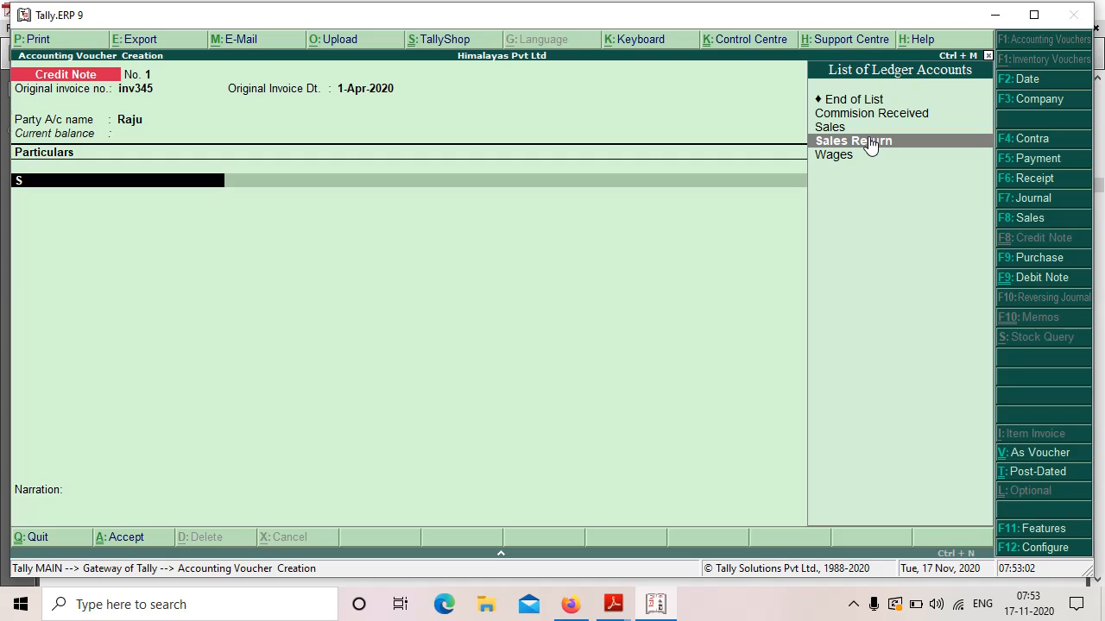
left_click(869, 143)
type("4000")
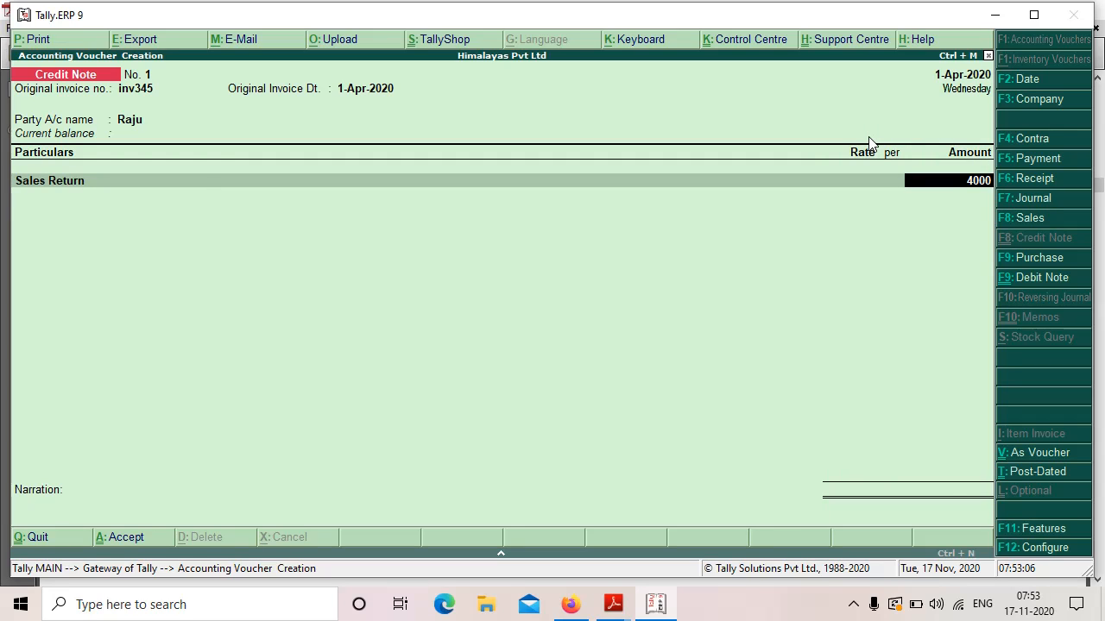
key("Return")
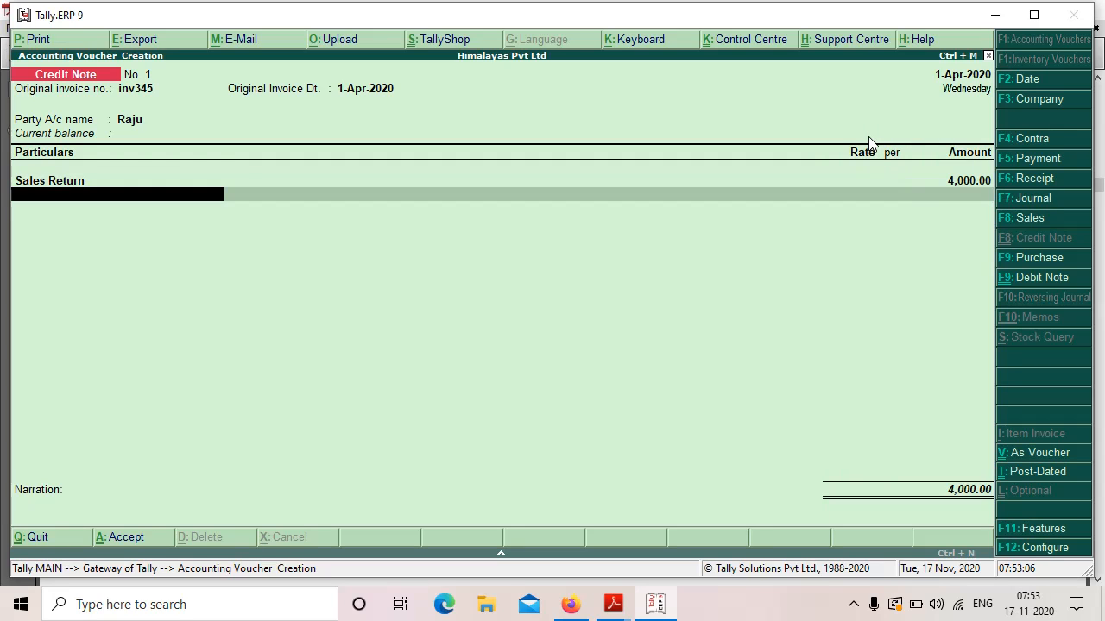
key("Return")
key("Return")
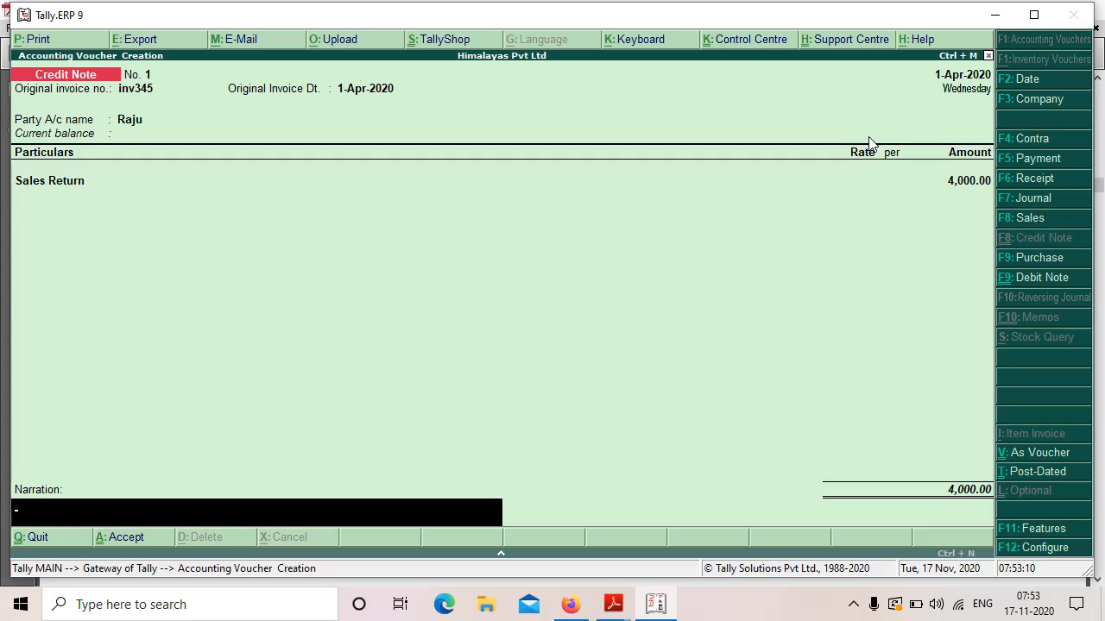
key("Return")
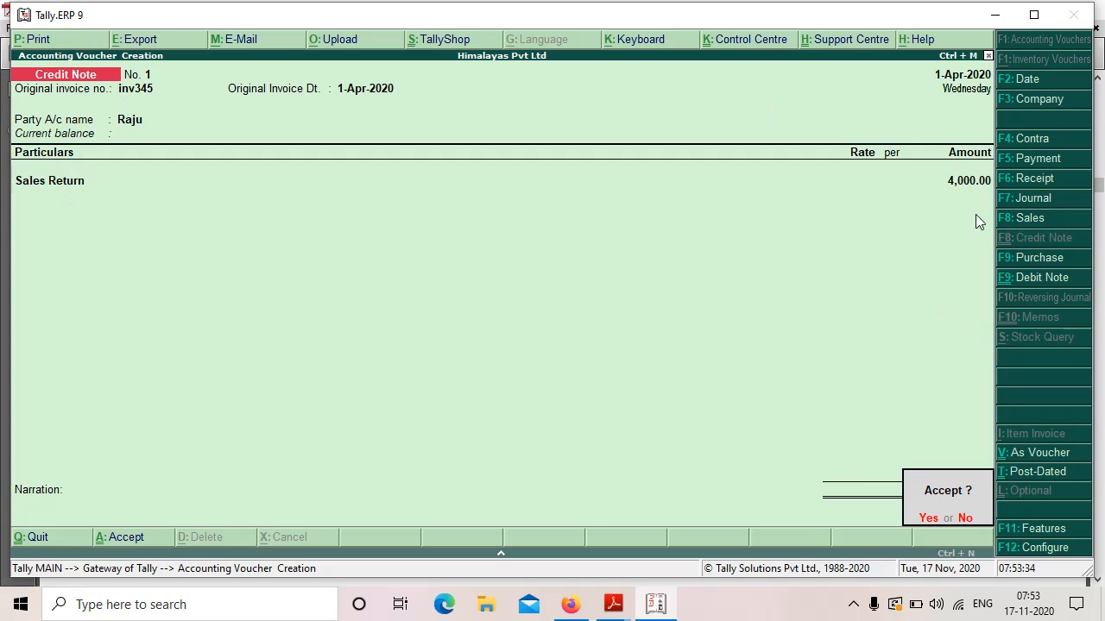
left_click(927, 518)
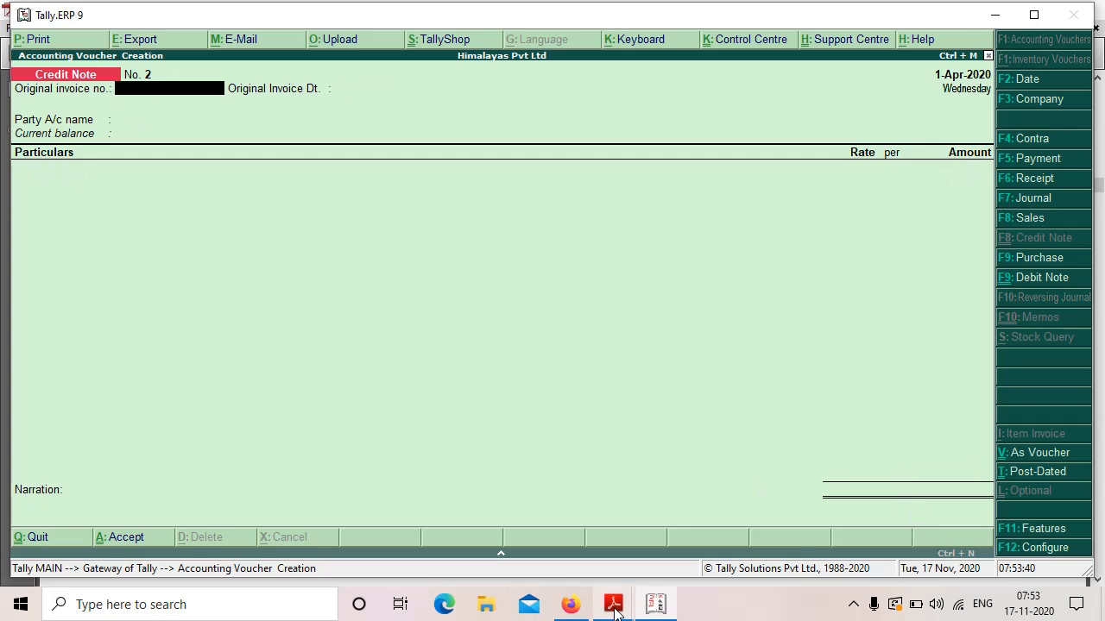
Switch to accounting and taxation.pdf to read and highlight transaction b of Qn.7, and return to the new Credit Note in Tally.ERP 9.
mouse_move(612, 604)
left_click(516, 492)
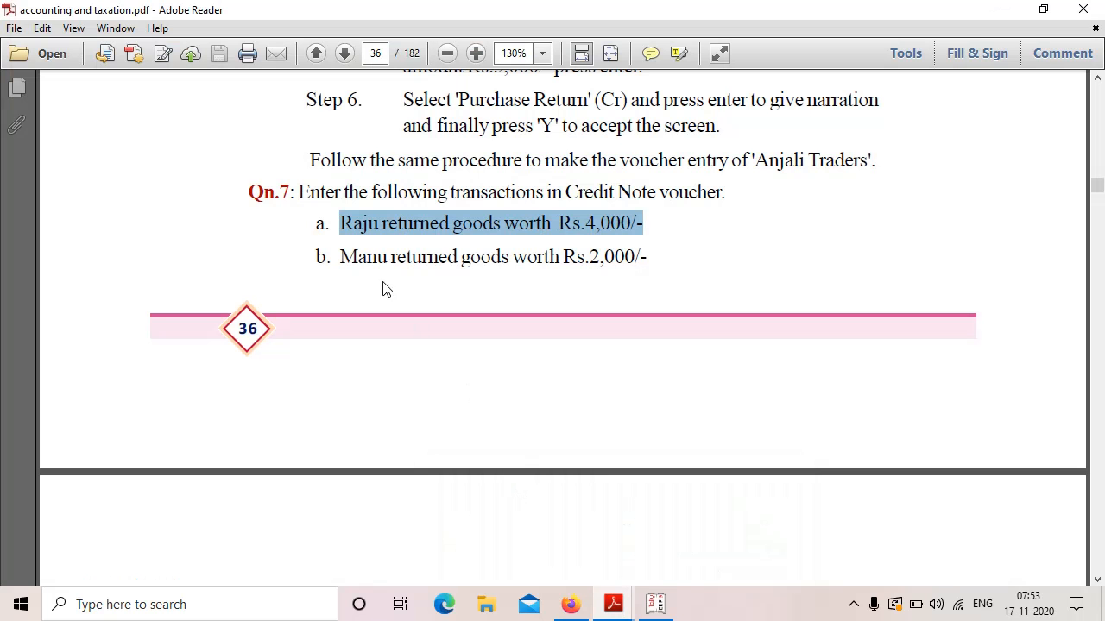
left_click_drag(341, 256, 676, 257)
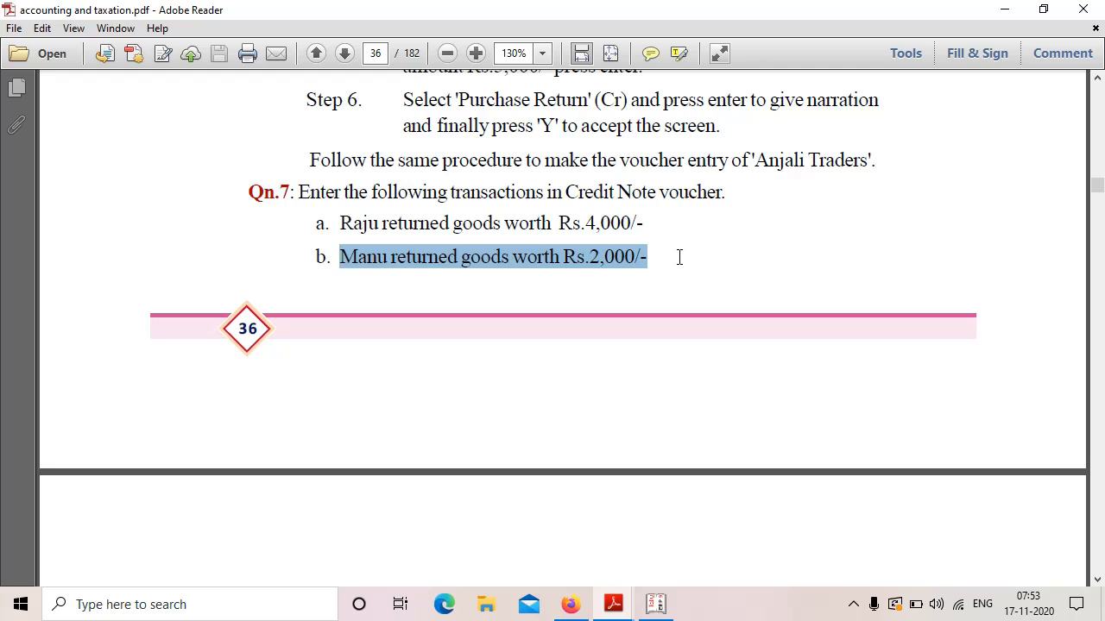
mouse_move(664, 609)
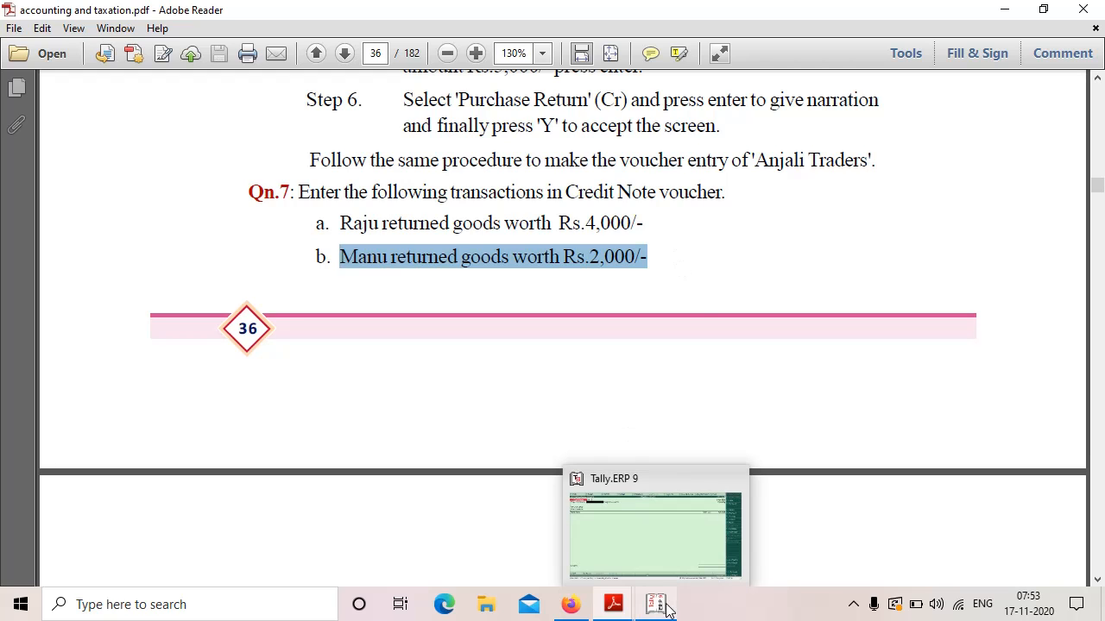
left_click(641, 523)
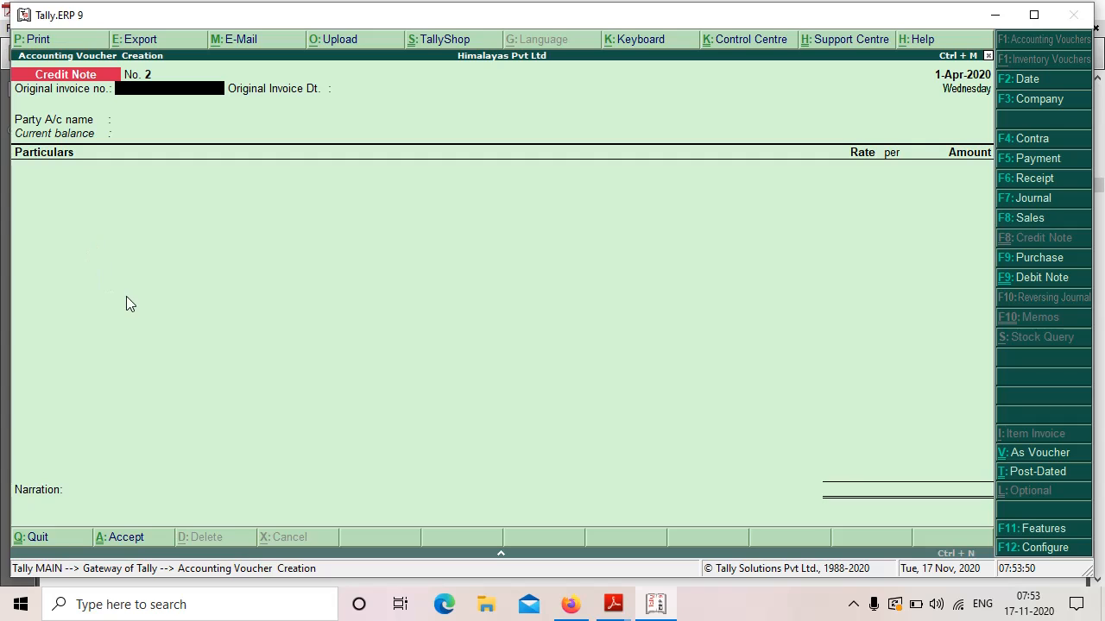
Switch the Credit Note to voucher mode, enter original invoice number inv678, and accept 1-Apr-2020 as the original invoice date.
left_click(1024, 457)
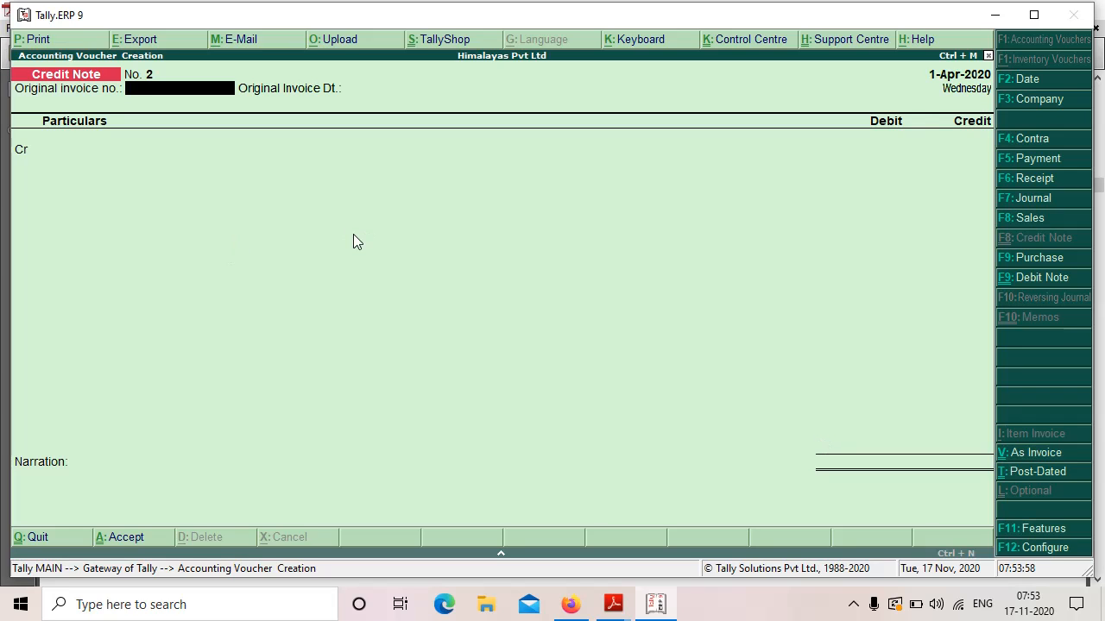
type("inv678")
key("Return")
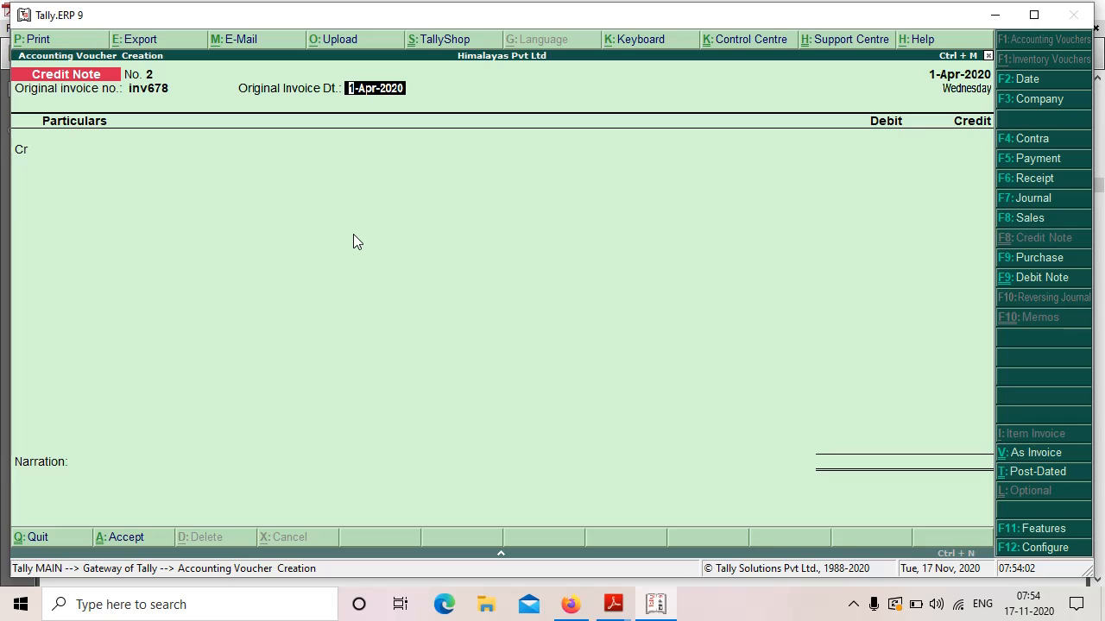
key("Return")
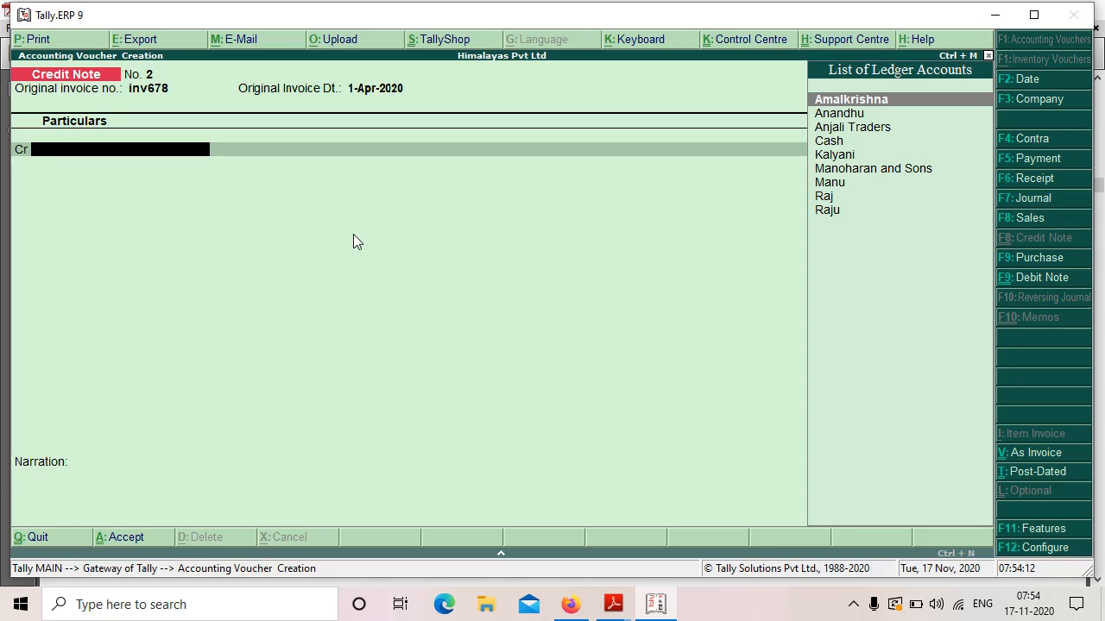
Credit the customer ledger from transaction b with 2000 in the Credit Note.
key("Down")
key("Down")
key("Down")
key("Down")
key("Down")
key("Down")
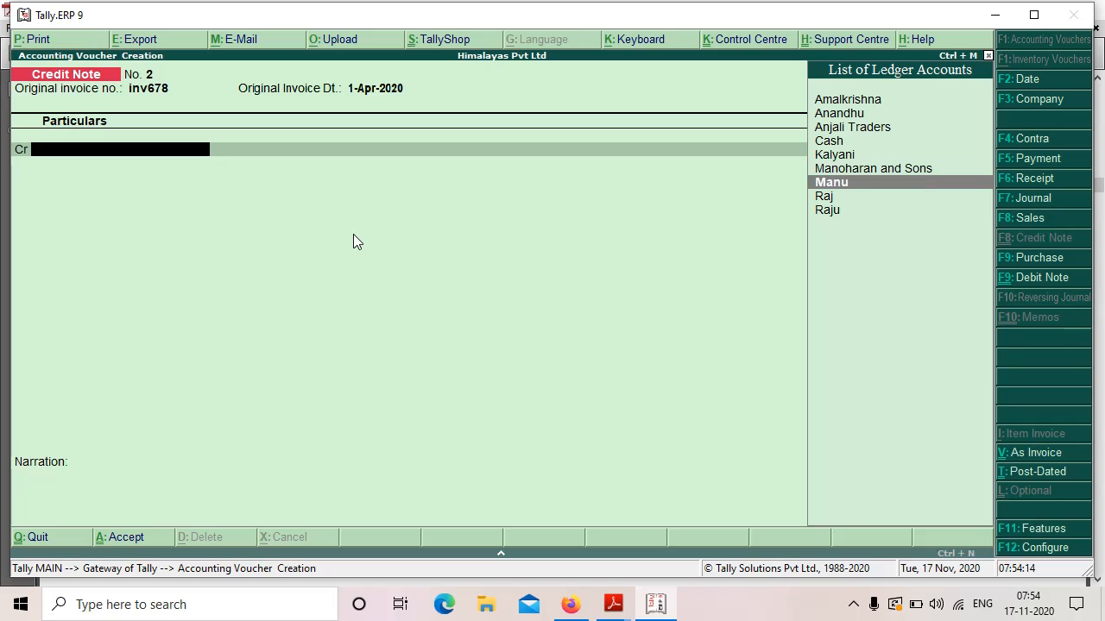
key("Return")
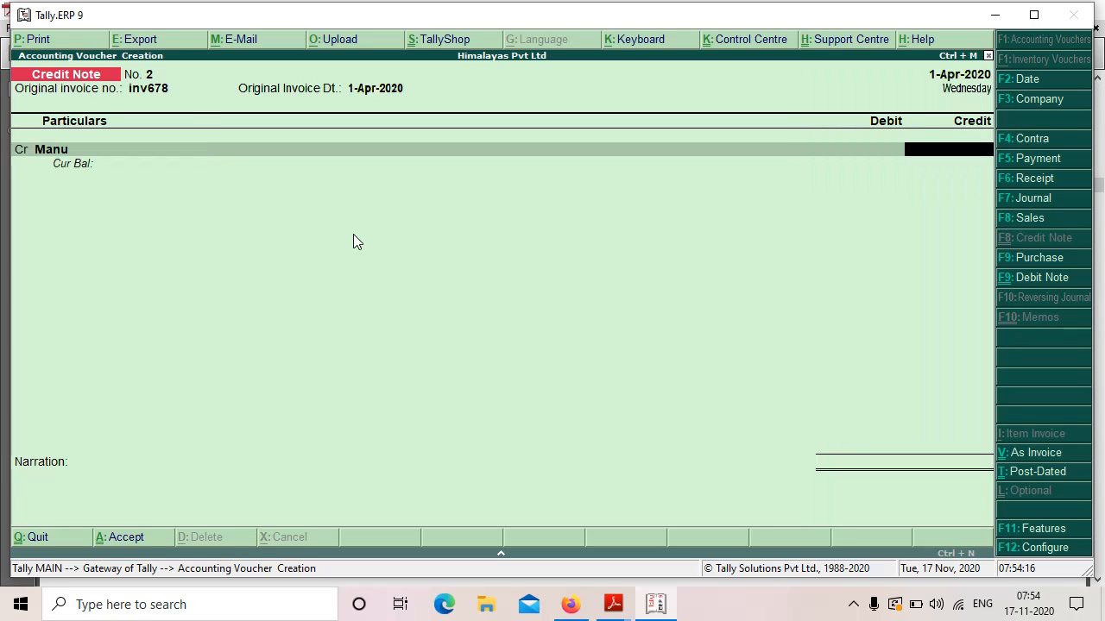
type("2000")
key("Return")
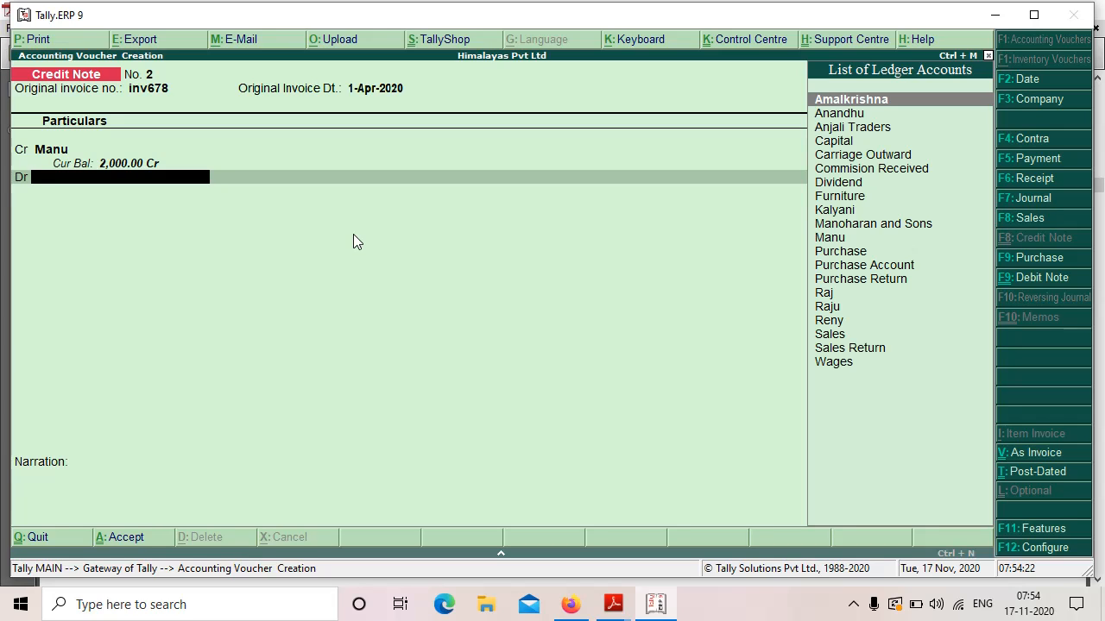
Debit Sales Return with the matching amount of 2,000.00 and accept the Credit Note with a blank narration.
type("S")
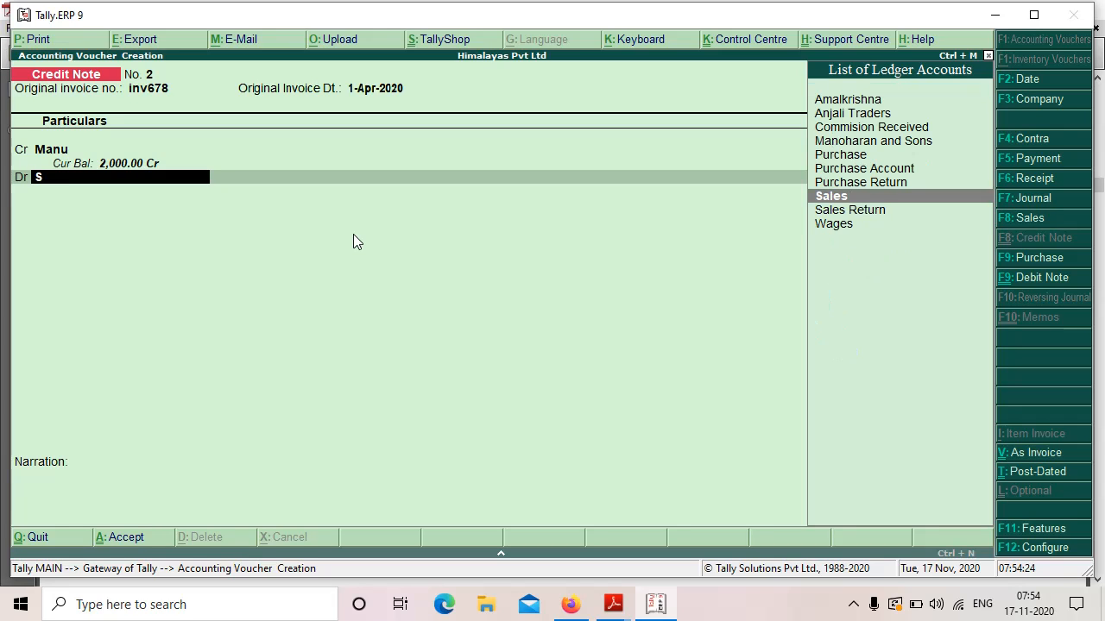
key("Down")
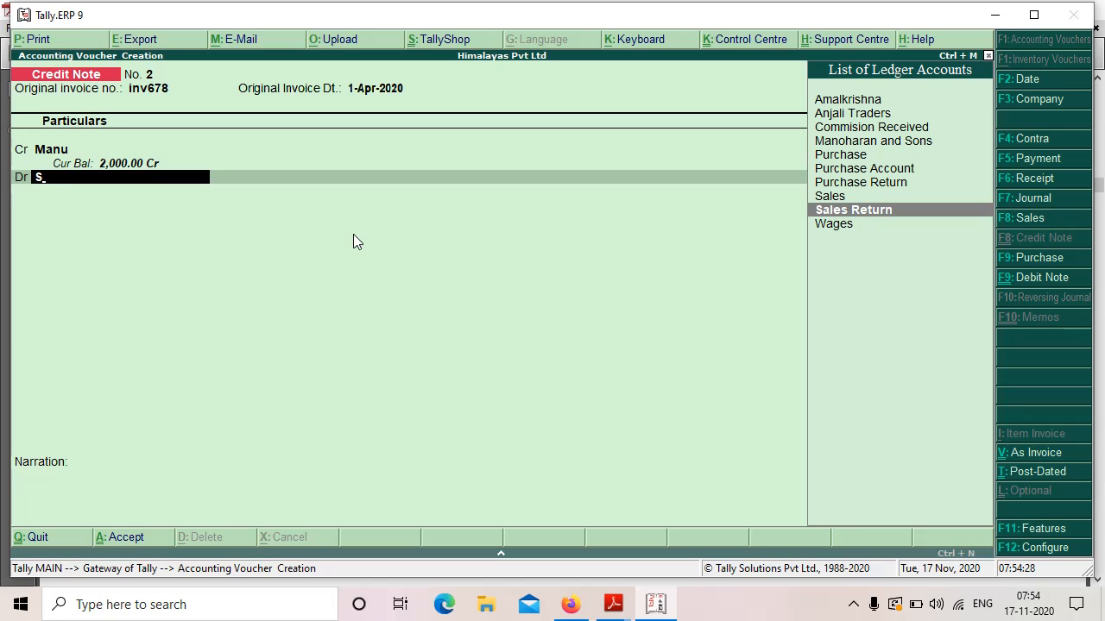
key("Return")
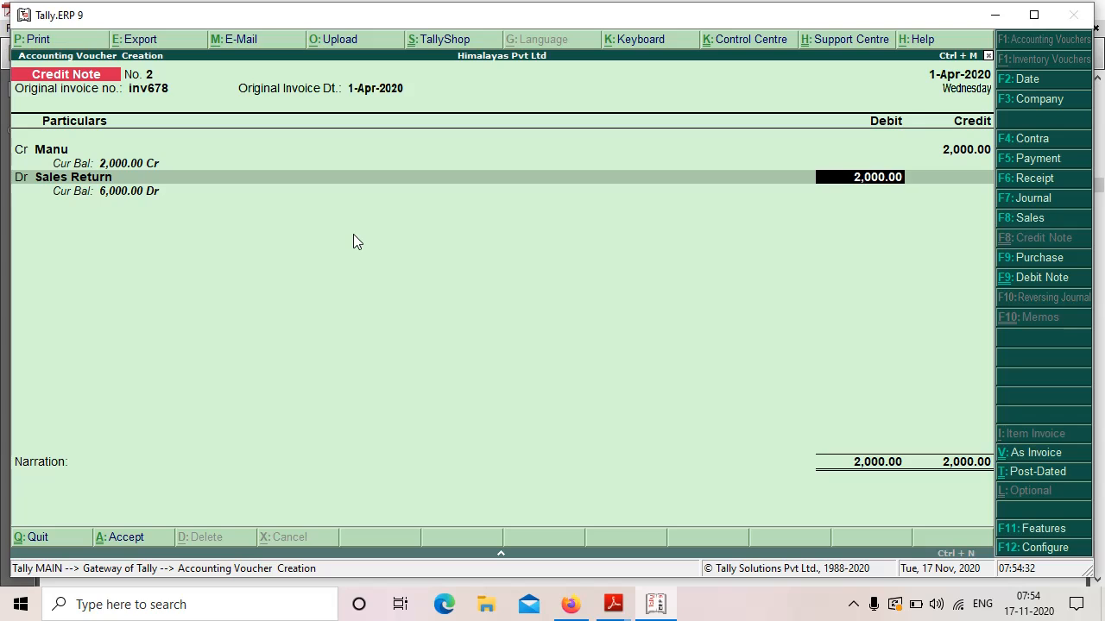
key("Return")
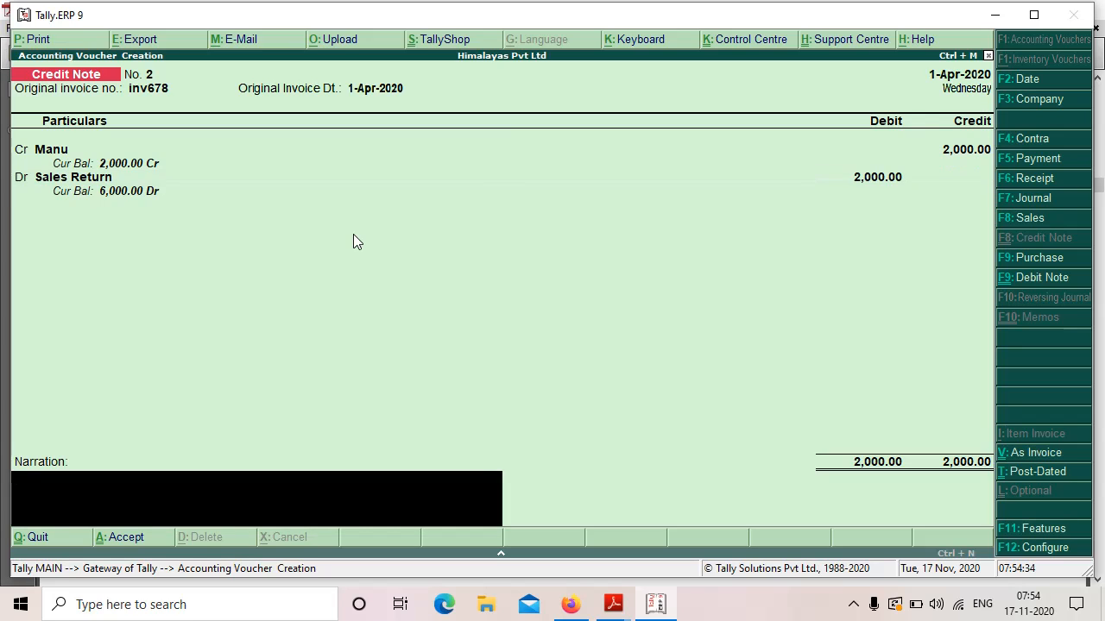
key("Return")
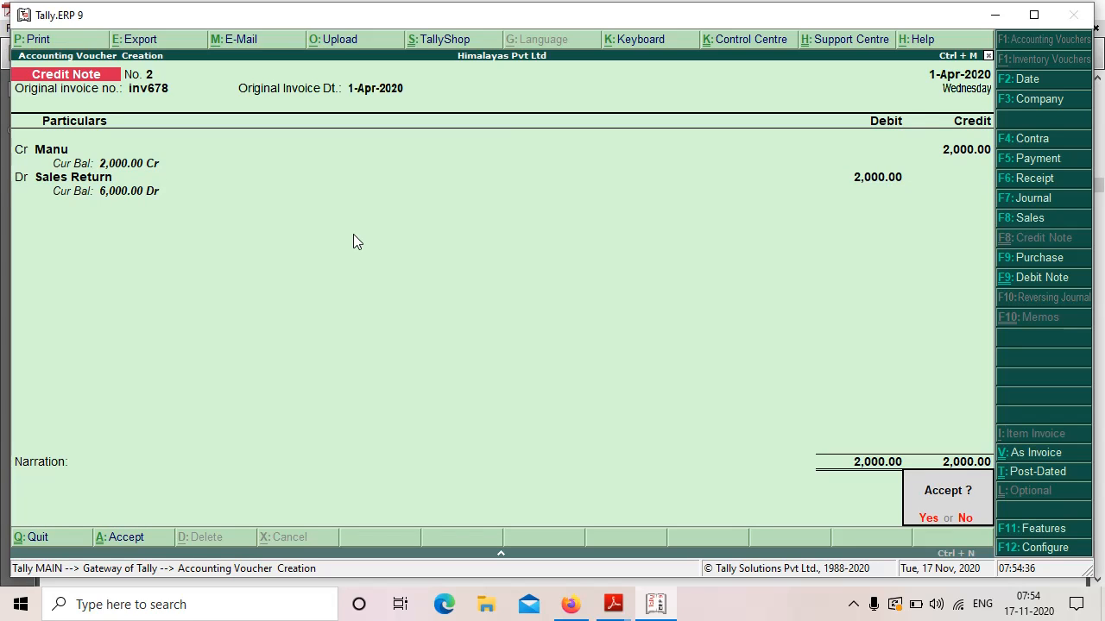
key("Return")
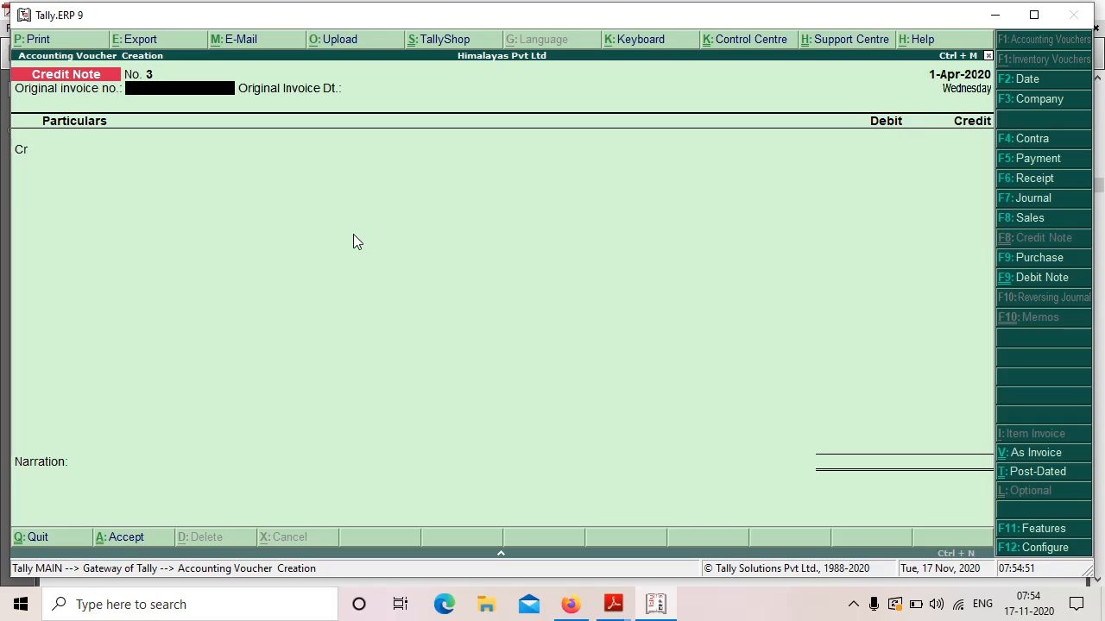